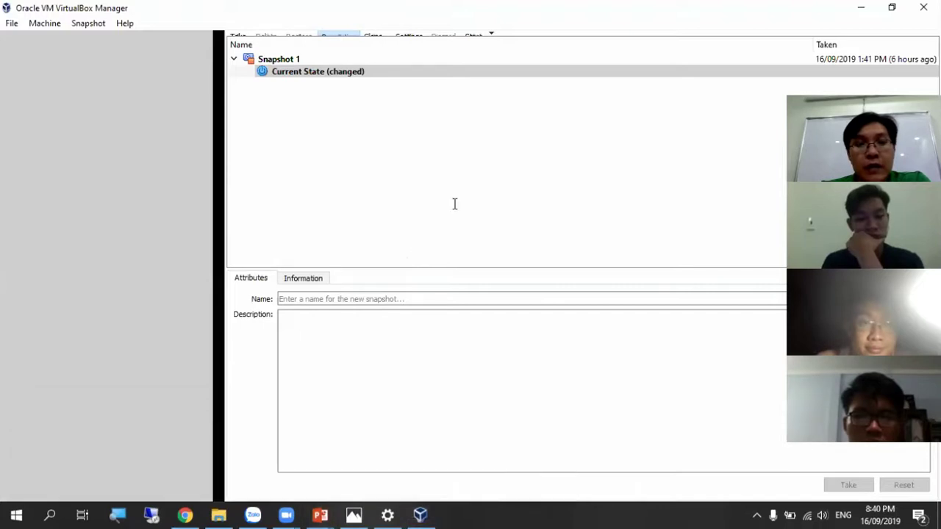
Step: Copy the wiki.centos.org/About/Product link from the installation slide and open that address in Chrome
left_click_drag(527, 179, 339, 178)
key("ctrl+c")
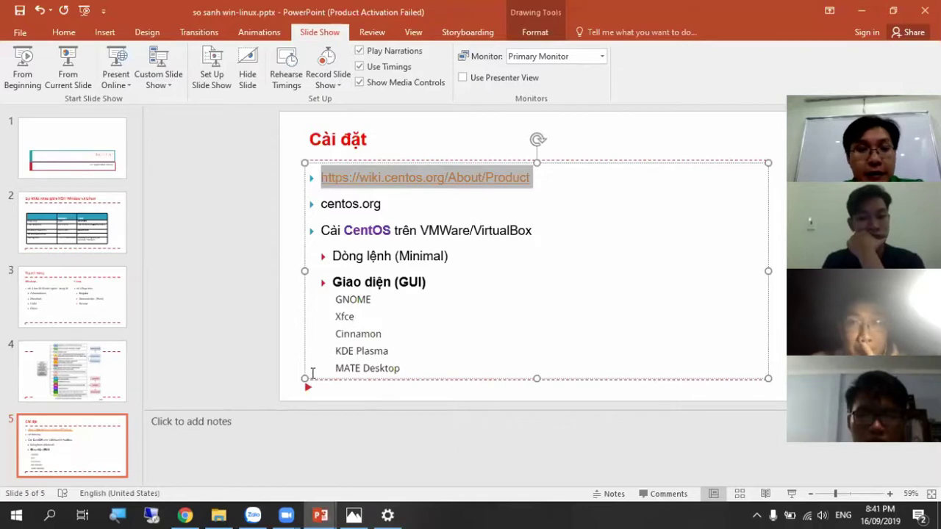
key("shift+F5")
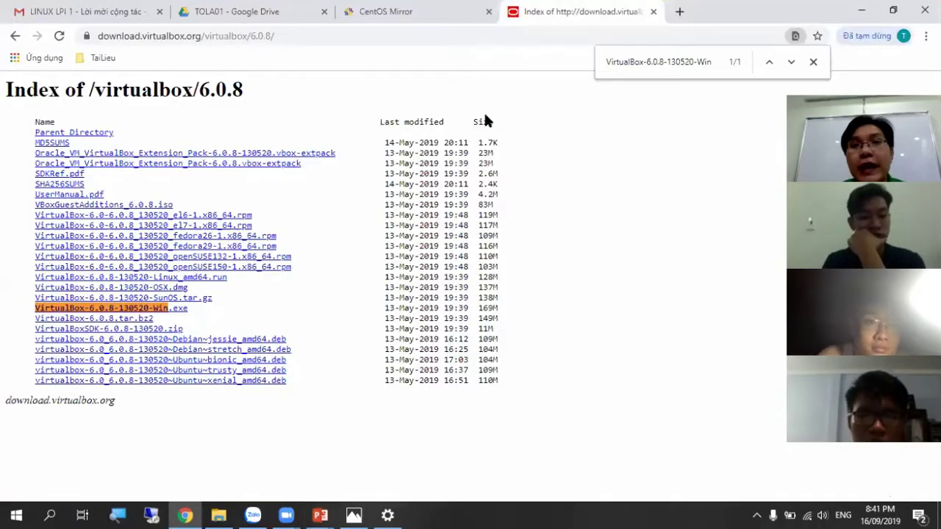
left_click(481, 41)
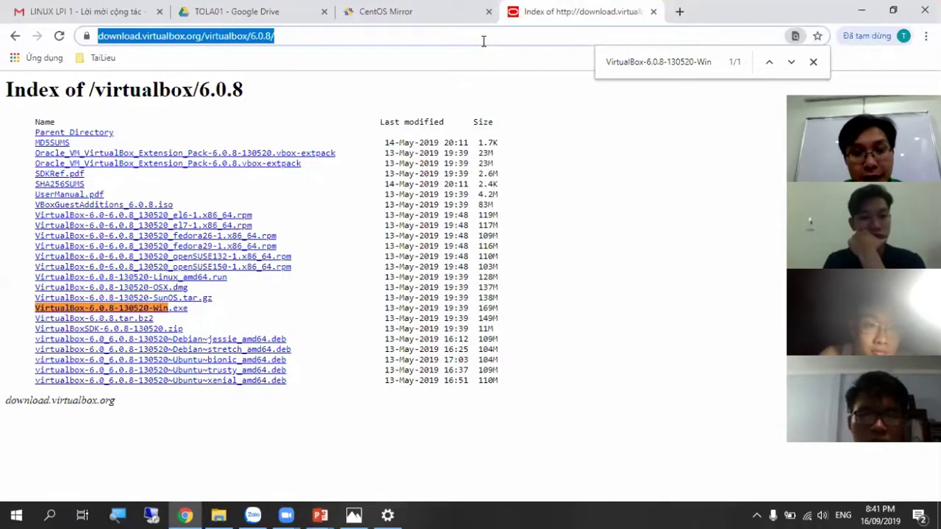
key("ctrl+v")
key("Return")
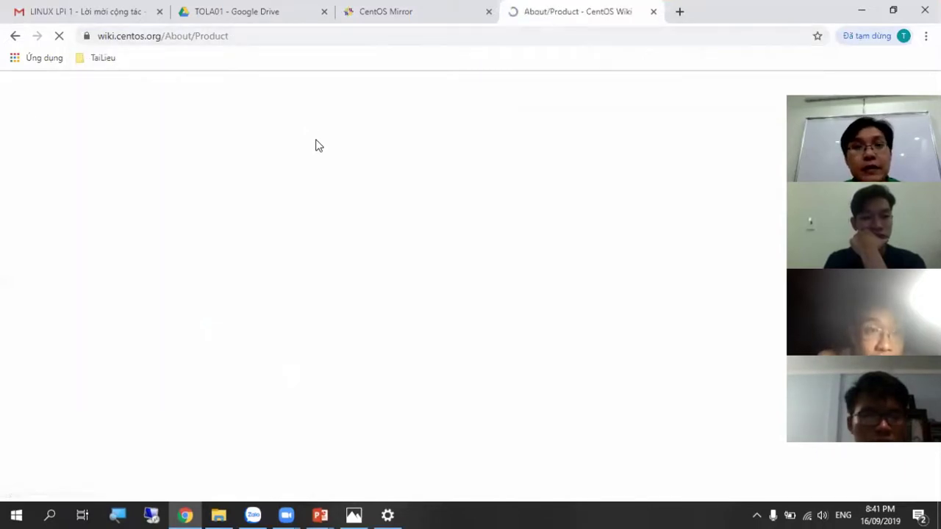
Step: Examine the end-of-lifetime dates for CentOS7 in the product specifications table
scroll(334, 385, "down", 3)
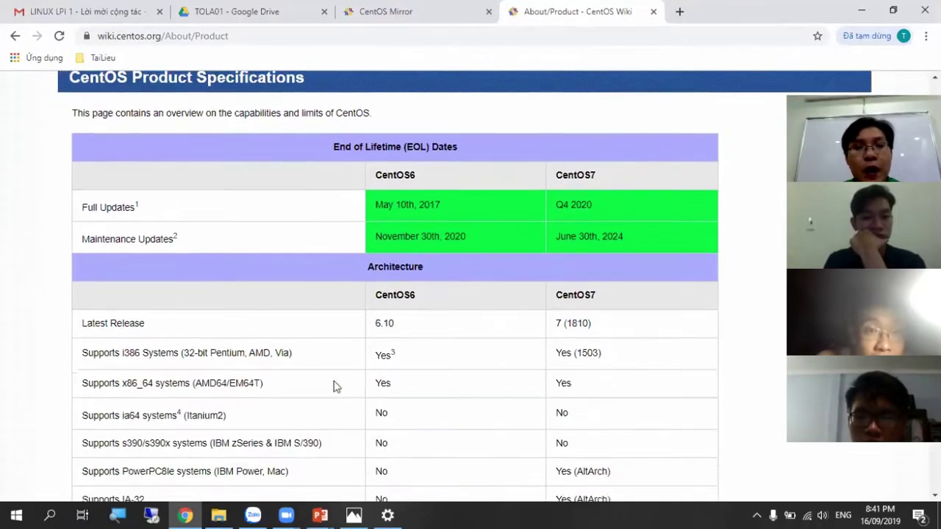
scroll(542, 257, "up", 1)
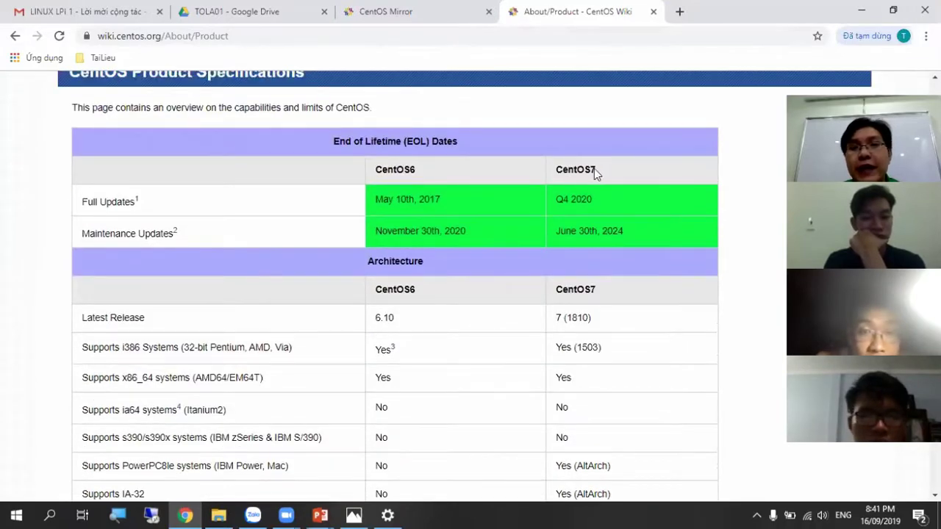
left_click_drag(594, 169, 559, 169)
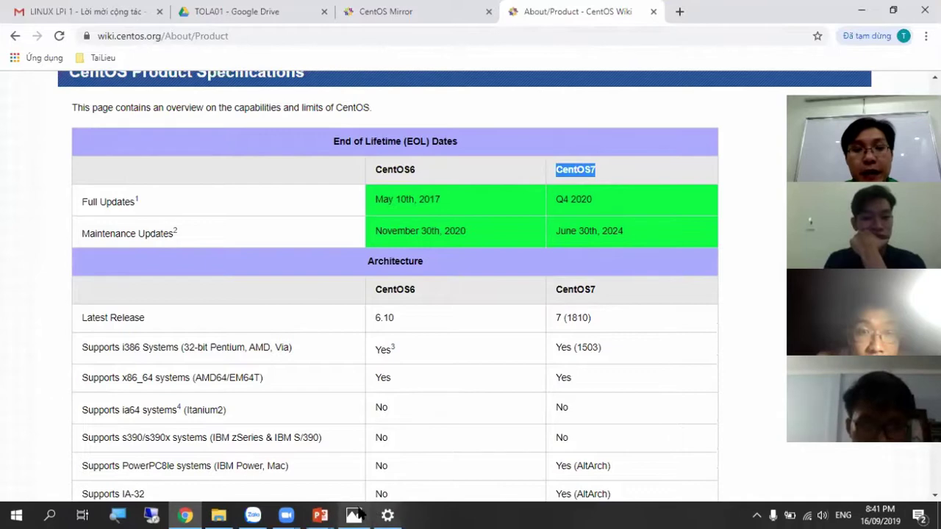
mouse_move(338, 513)
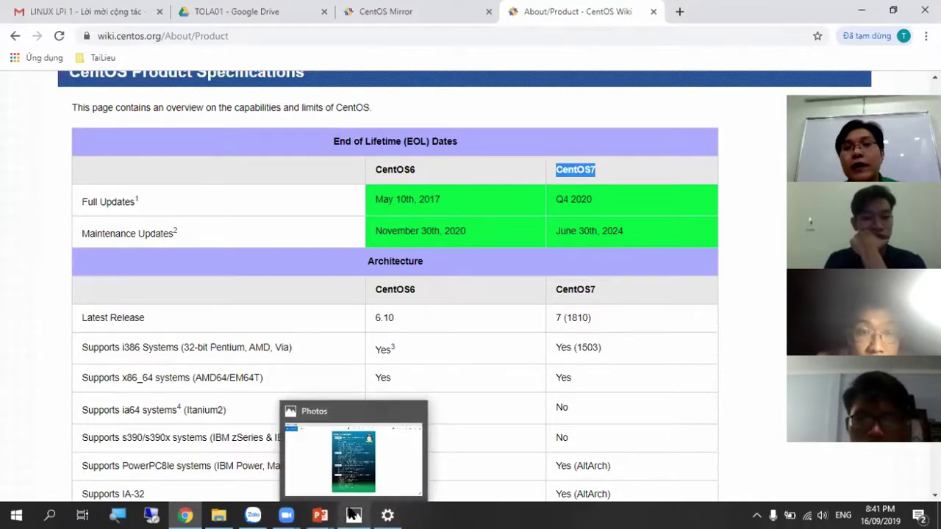
left_click(350, 515)
left_click(350, 515)
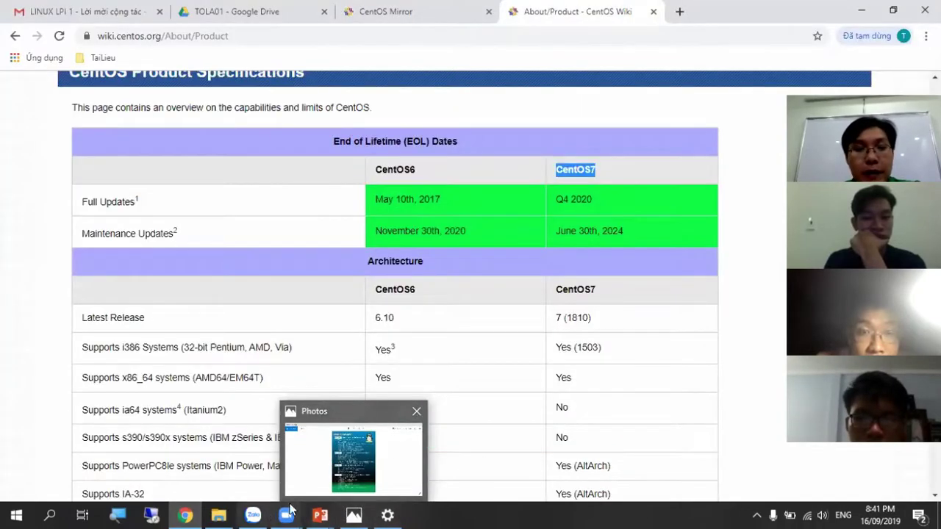
Step: Examine the x86_64 support, the CPU, memory and filesystem limits, and the recommended minimum requirements for CentOS7
scroll(417, 322, "down", 3)
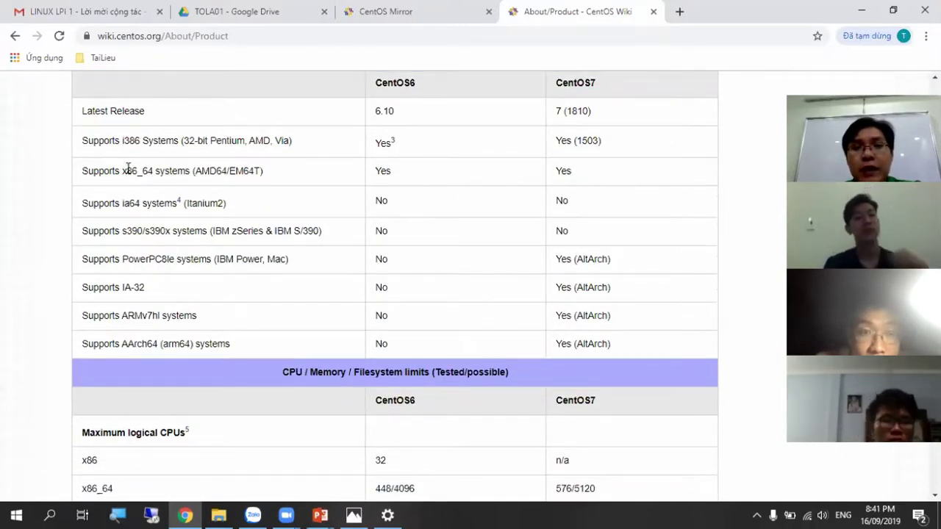
left_click_drag(127, 169, 148, 169)
scroll(343, 294, "down", 2)
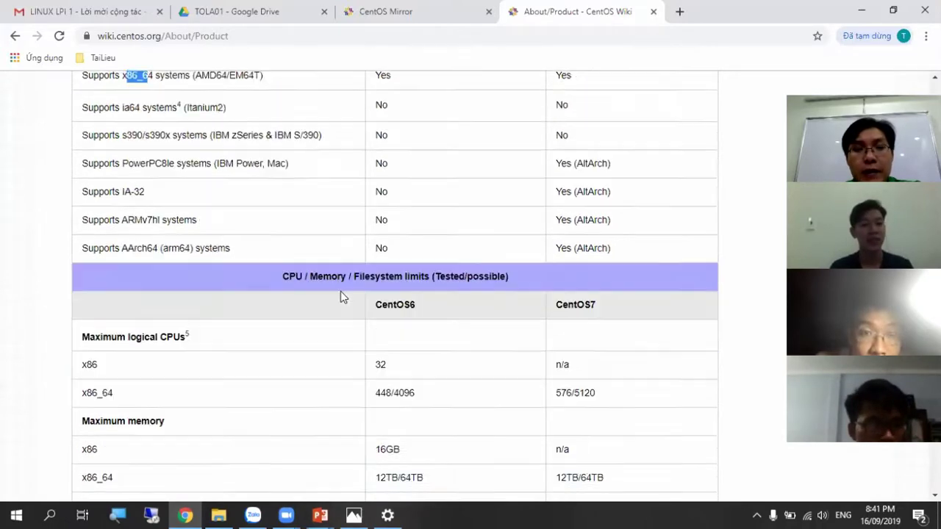
scroll(609, 367, "down", 3)
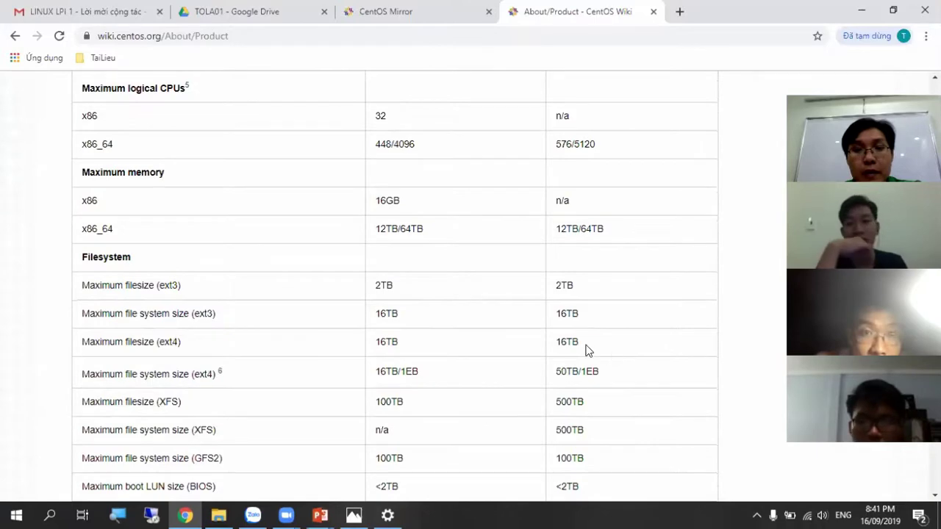
scroll(583, 294, "down", 6)
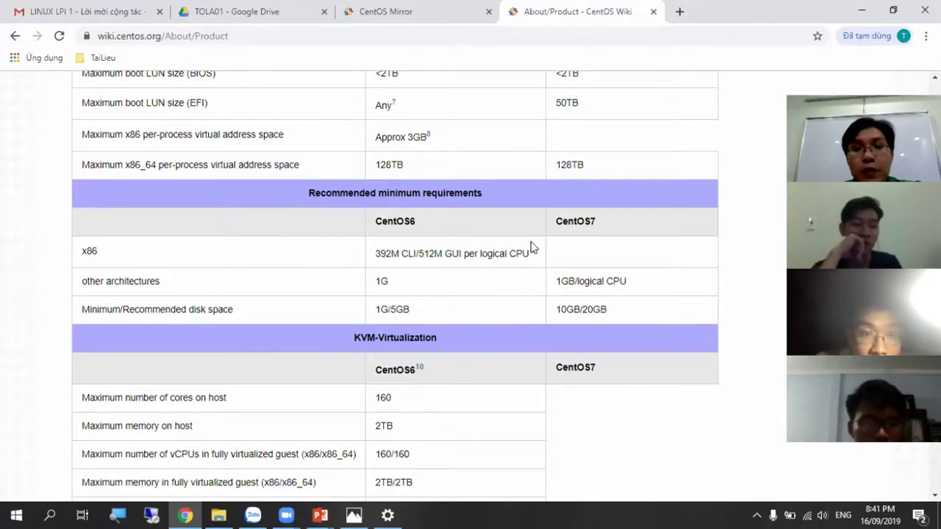
left_click_drag(552, 221, 576, 220)
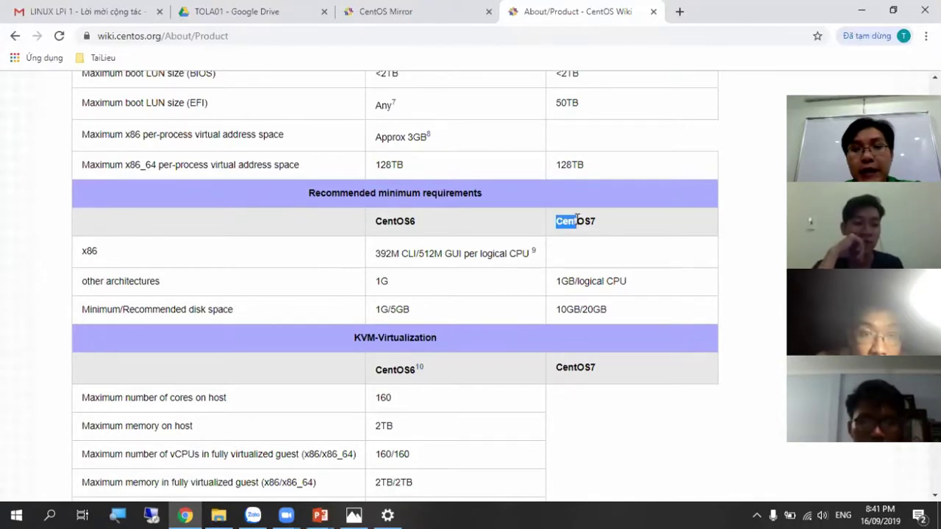
left_click(558, 280)
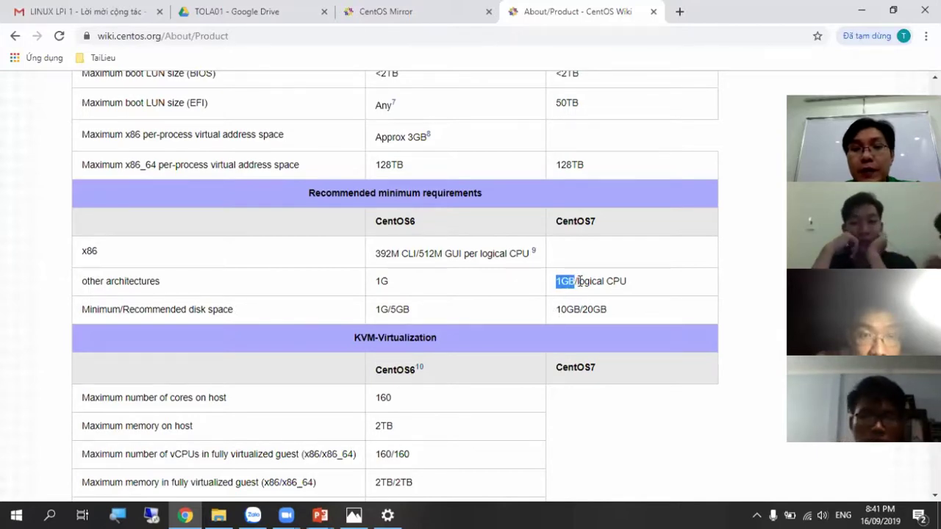
Step: Look through the KVM-Virtualization, OS features and other items sections of the CentOS specifications
scroll(578, 281, "down", 4)
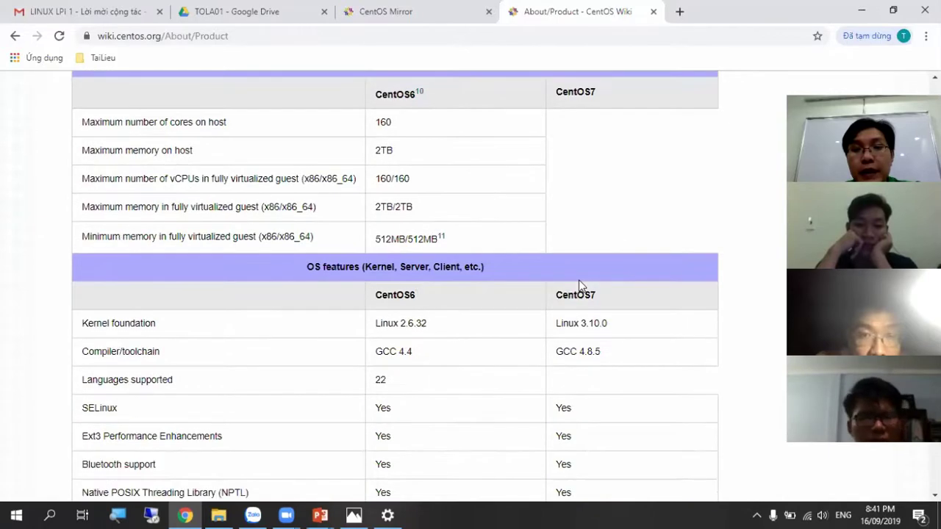
scroll(578, 285, "down", 7)
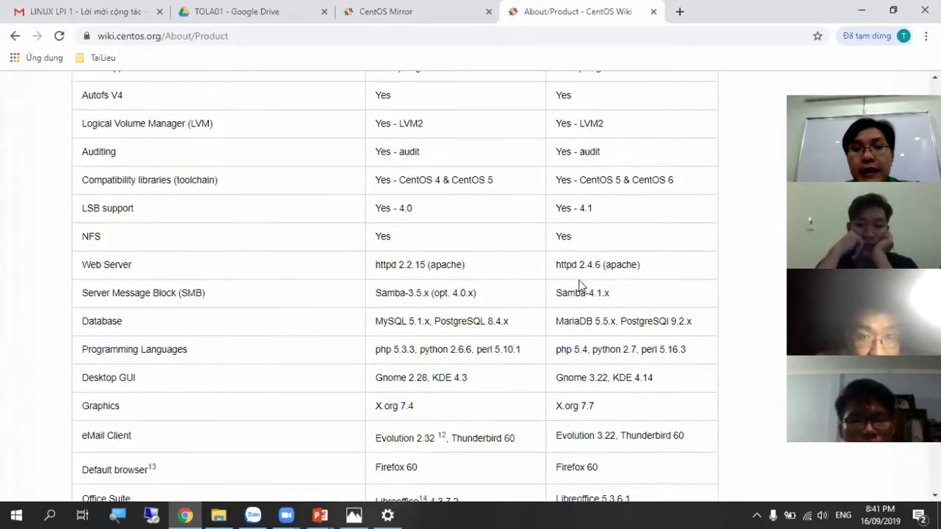
scroll(579, 285, "down", 3)
scroll(578, 285, "down", 3)
scroll(579, 284, "up", 9)
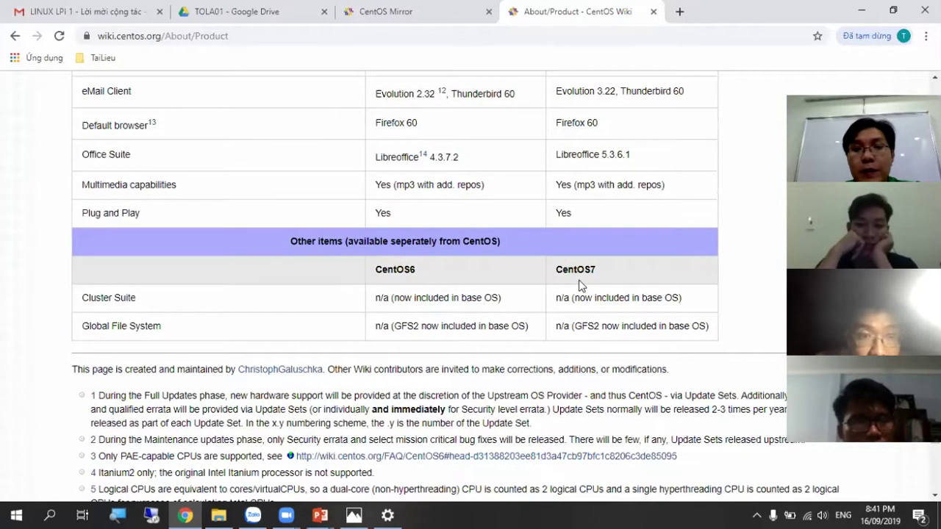
scroll(570, 266, "up", 5)
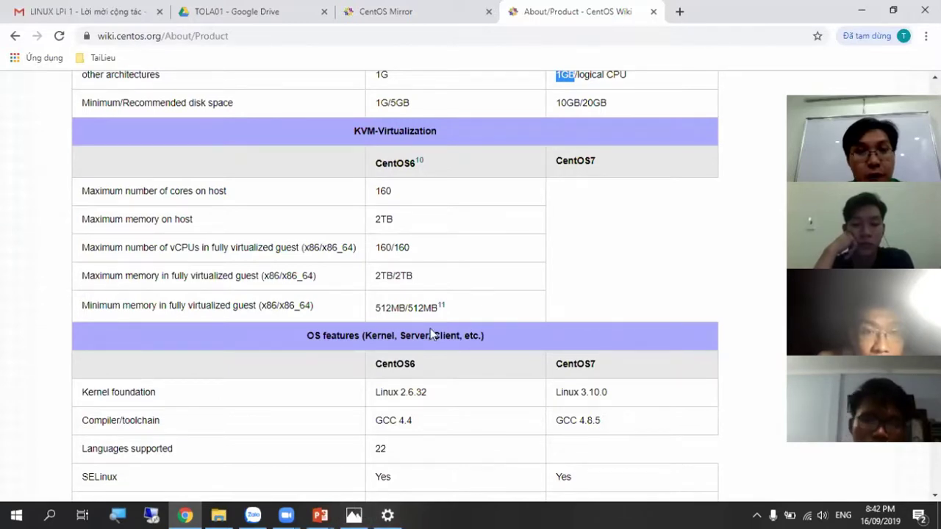
Step: Show the desktop, open VMware Workstation to view its home window, and close it again
key("super+d")
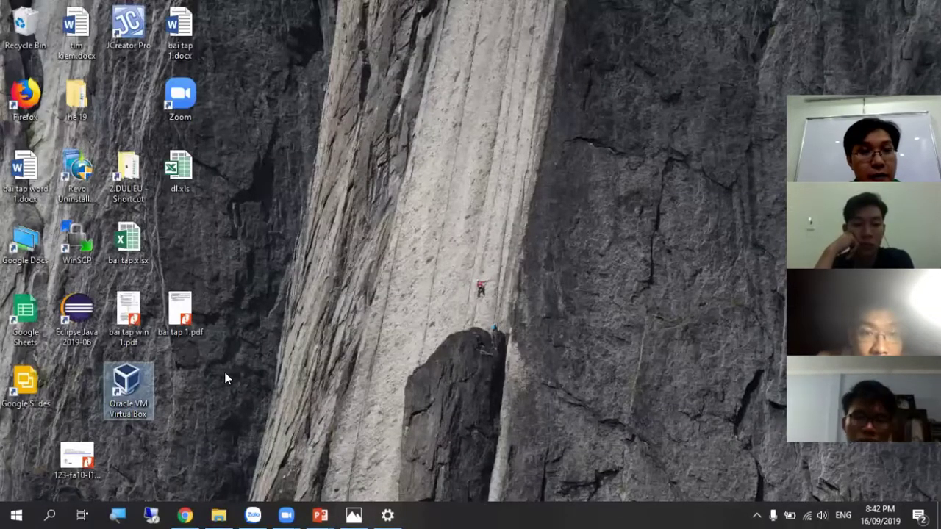
key("Return")
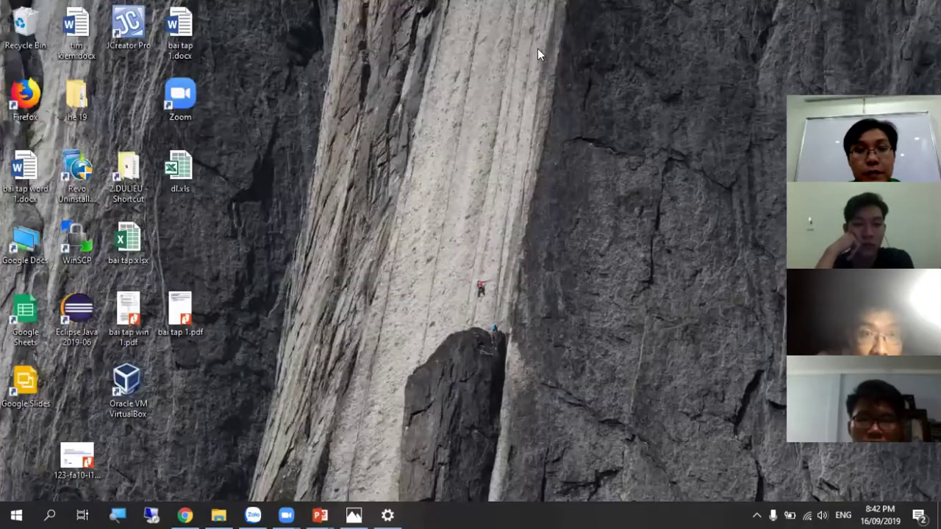
left_click(755, 514)
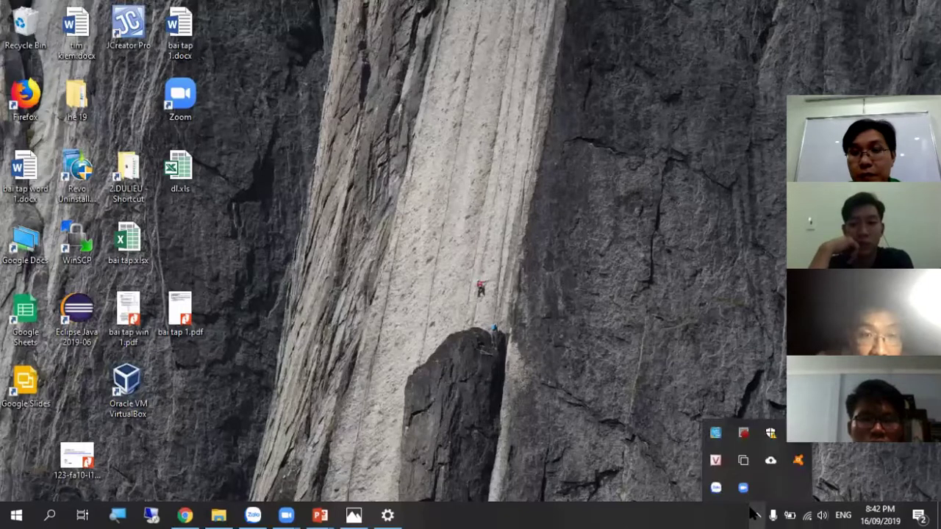
right_click(740, 463)
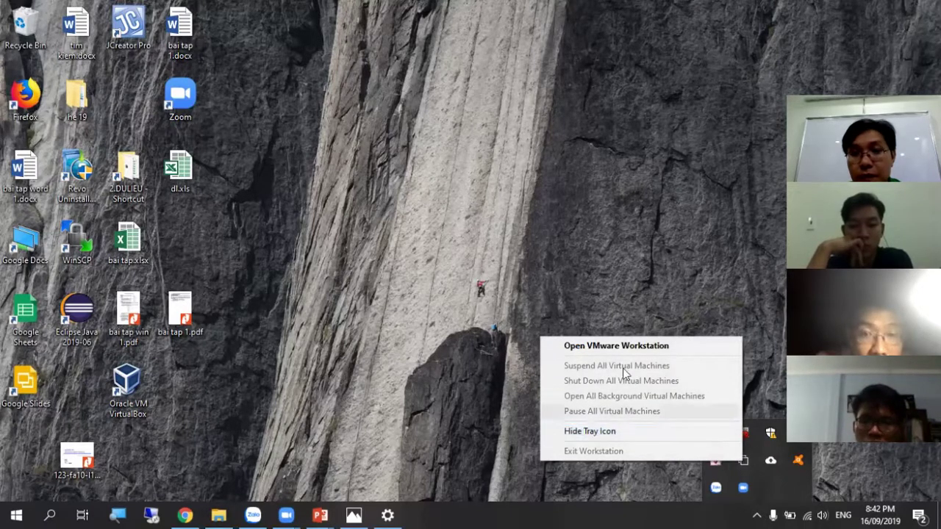
left_click(616, 345)
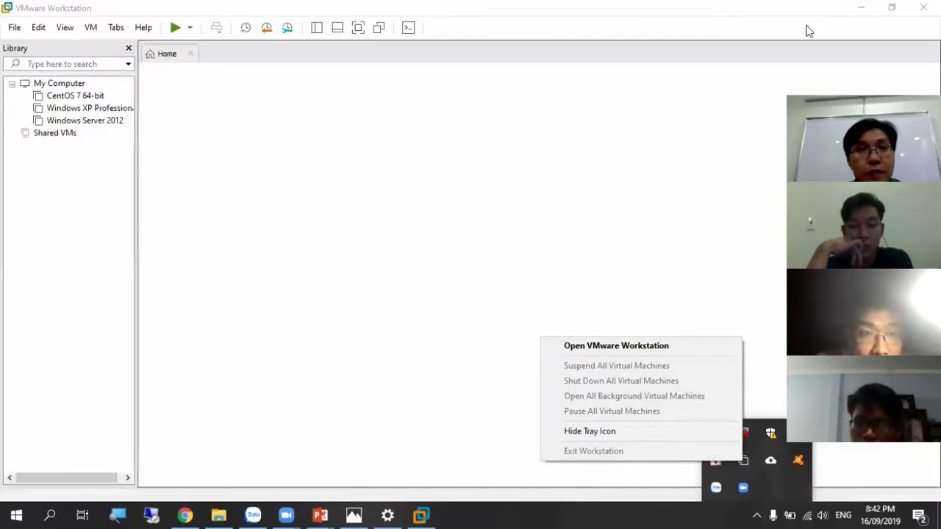
left_click(913, 10)
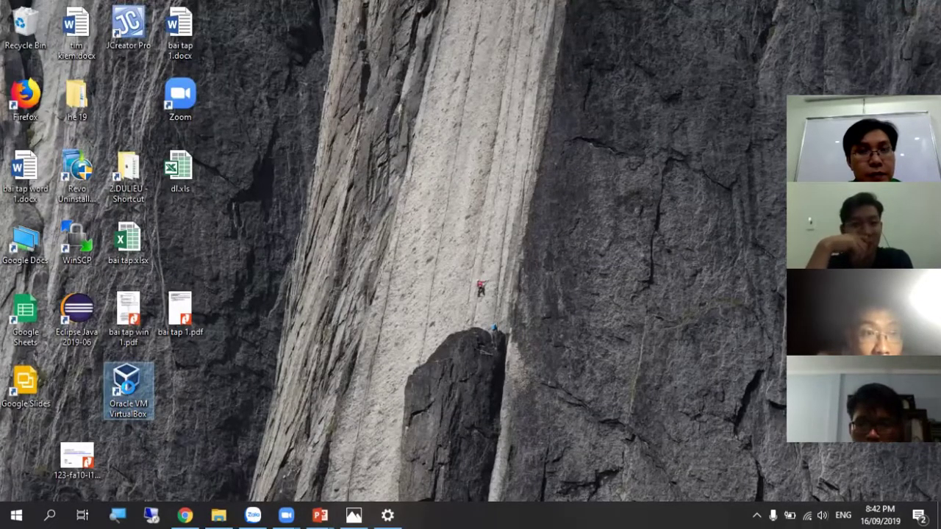
Step: Open Oracle VM VirtualBox from the desktop and look over the centos machine, collapsing its Snapshot 1 entry
right_click(129, 390)
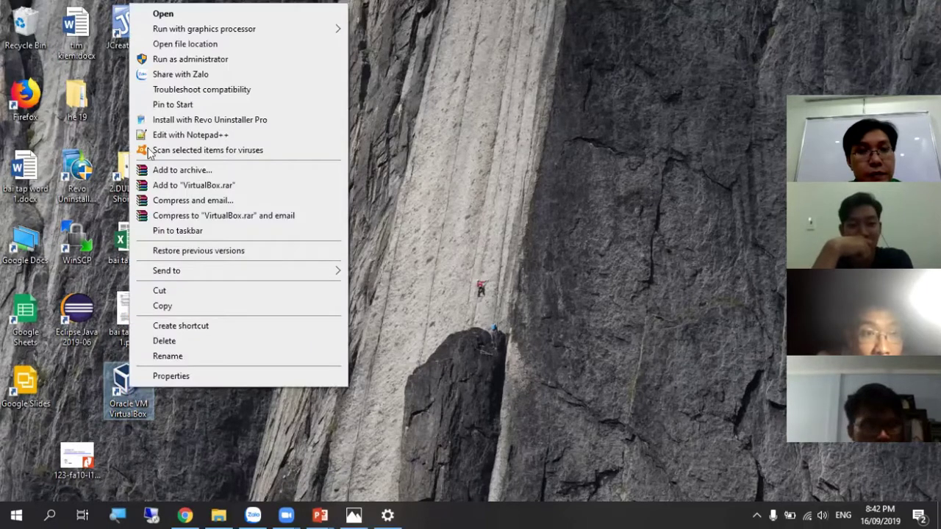
left_click(171, 14)
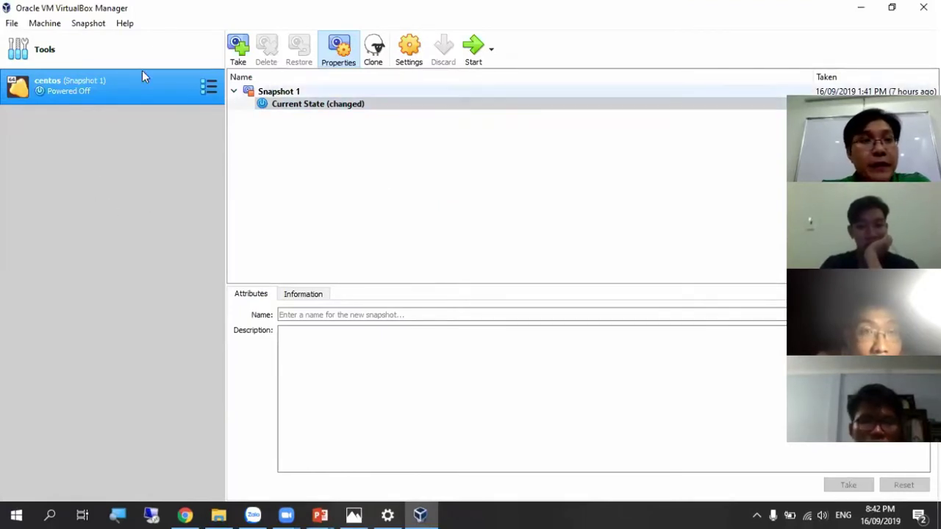
left_click(12, 24)
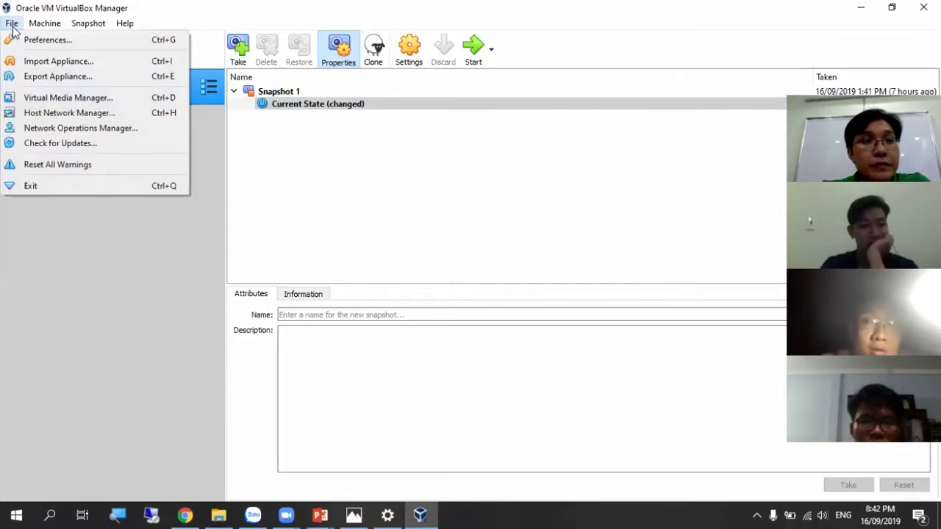
left_click(321, 200)
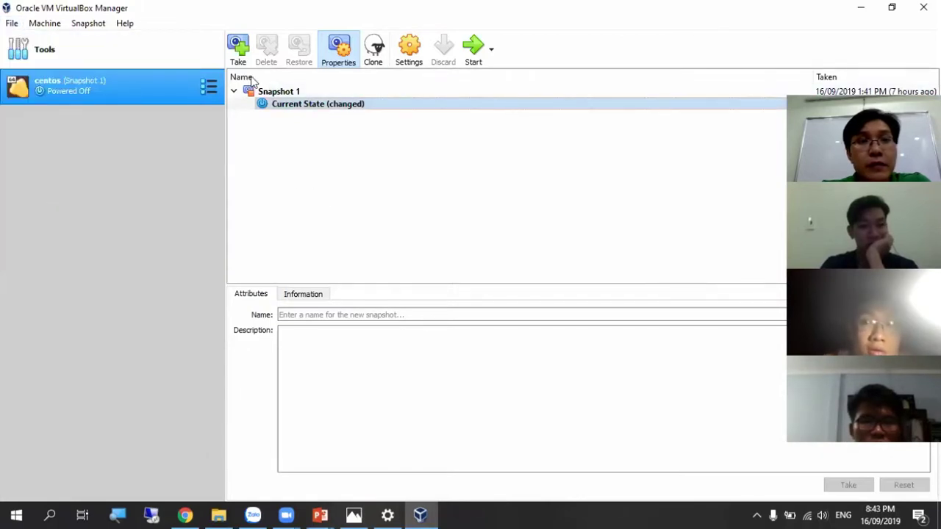
left_click(66, 95)
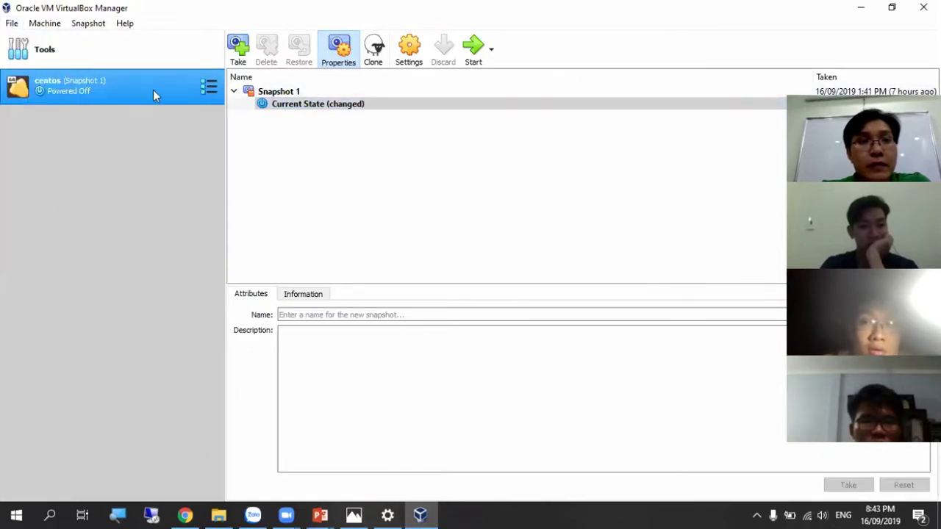
left_click(234, 92)
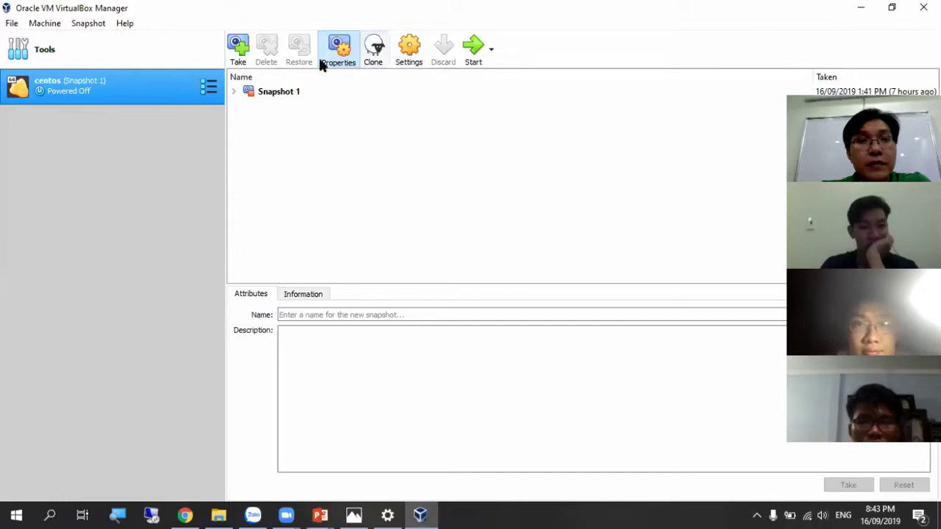
Step: Start creating a new virtual machine and browse for another machine folder, opening MayAo on DATA (D:)
left_click(44, 49)
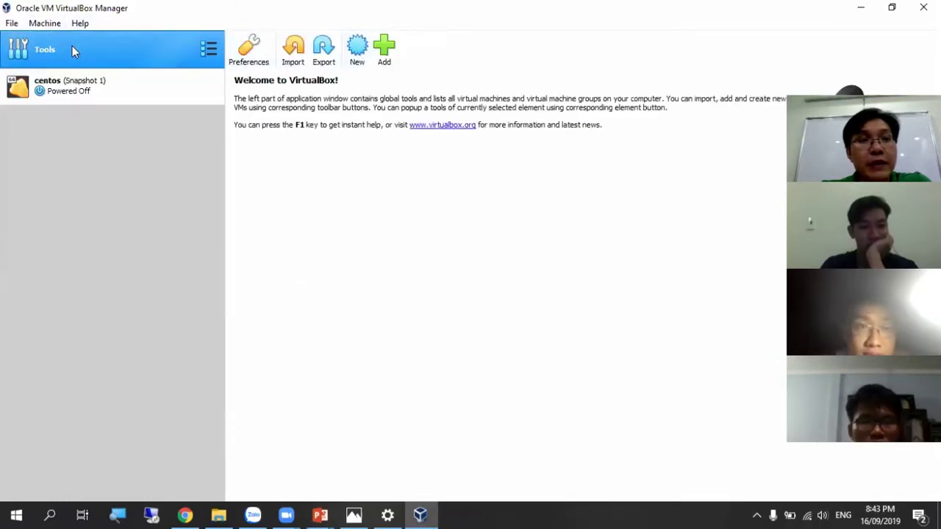
left_click(357, 64)
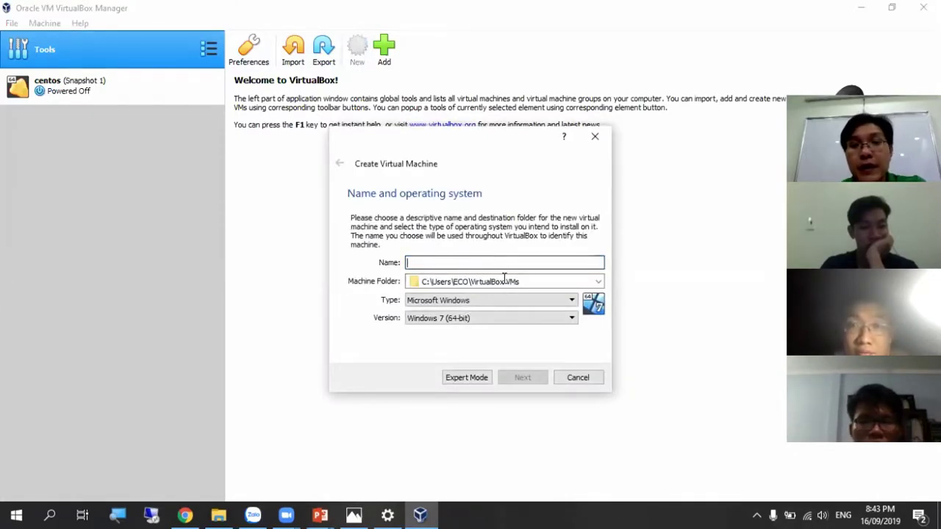
left_click(597, 281)
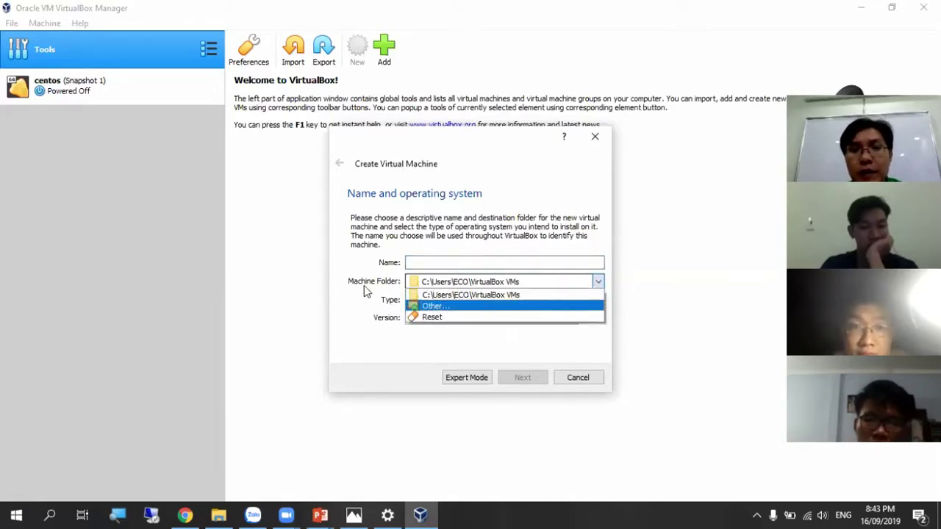
left_click(421, 307)
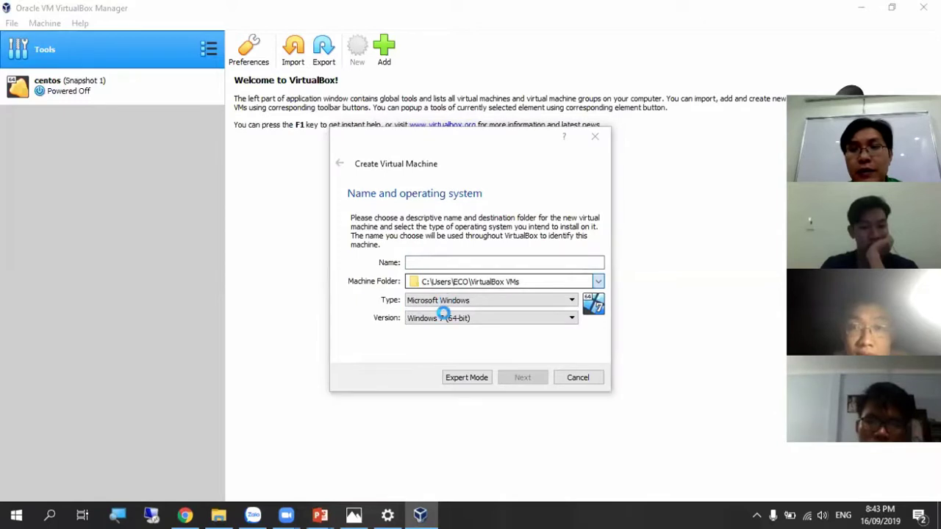
scroll(440, 387, "down", 3)
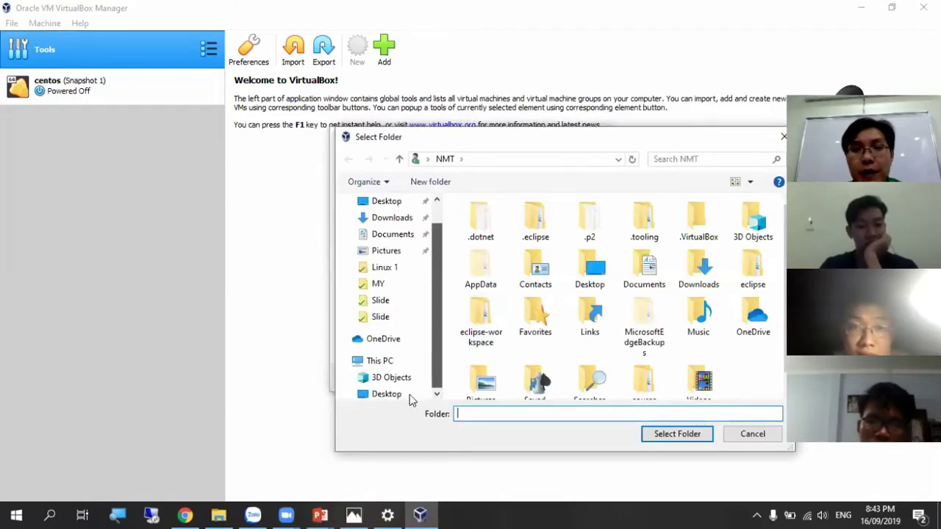
scroll(423, 372, "down", 3)
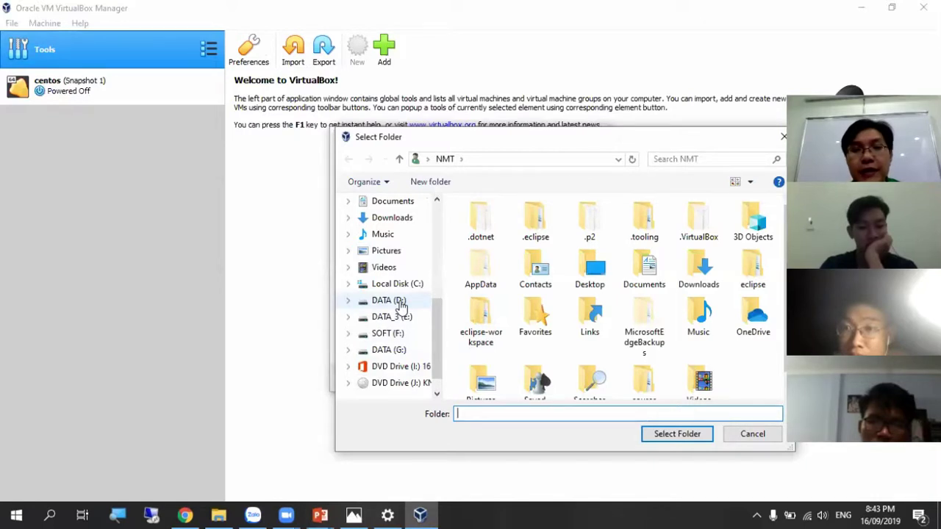
left_click(401, 303)
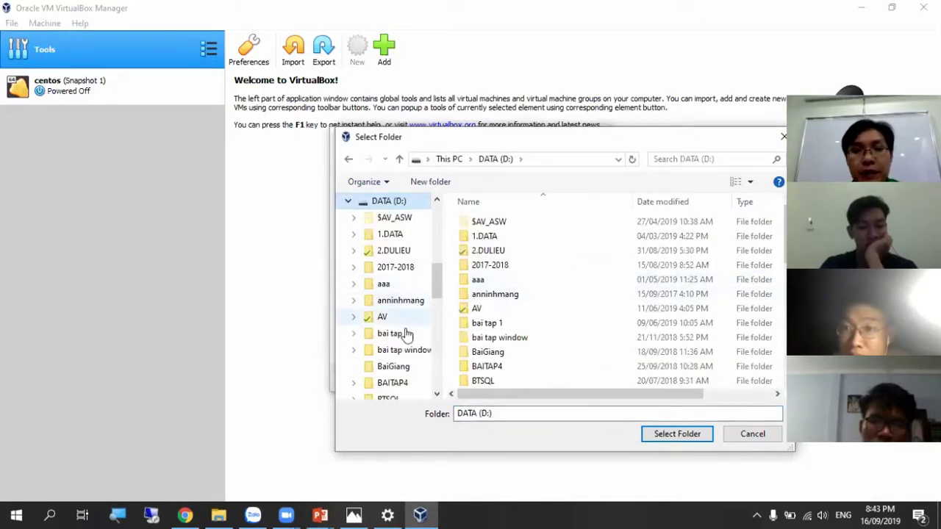
scroll(406, 338, "down", 3)
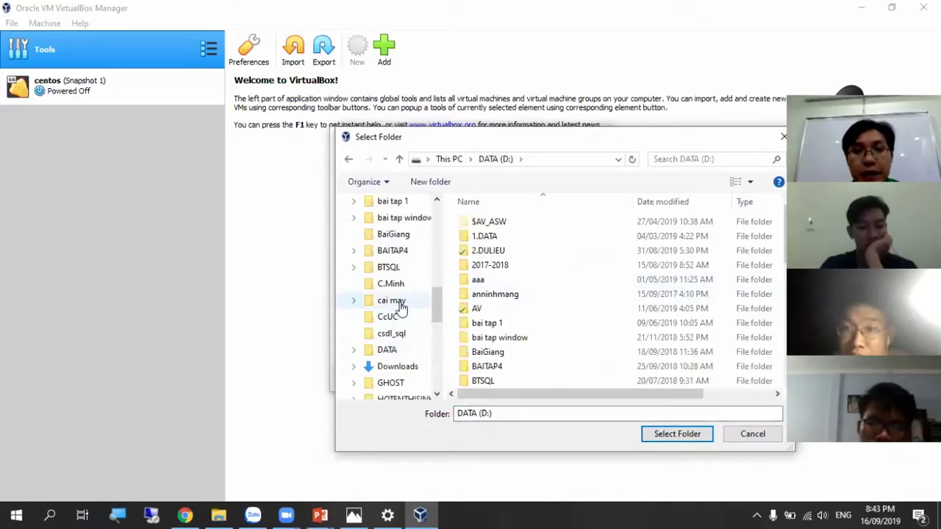
scroll(405, 372, "down", 2)
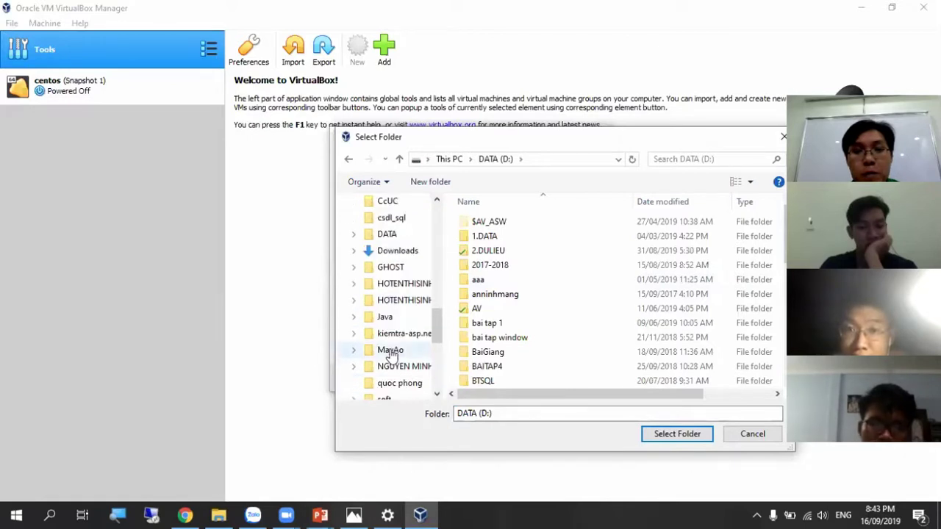
left_click(390, 350)
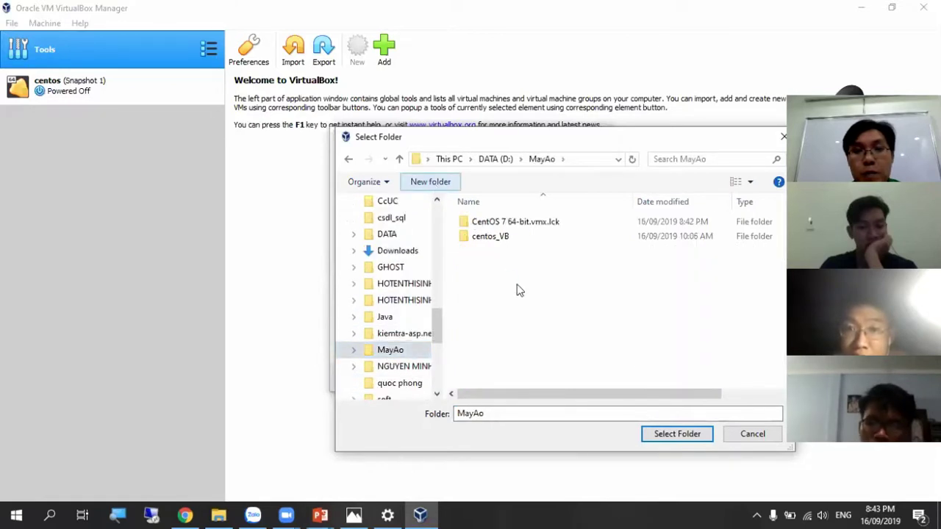
Step: Create a folder named centos7.vb inside MayAo and choose it as the machine folder
type("cent")
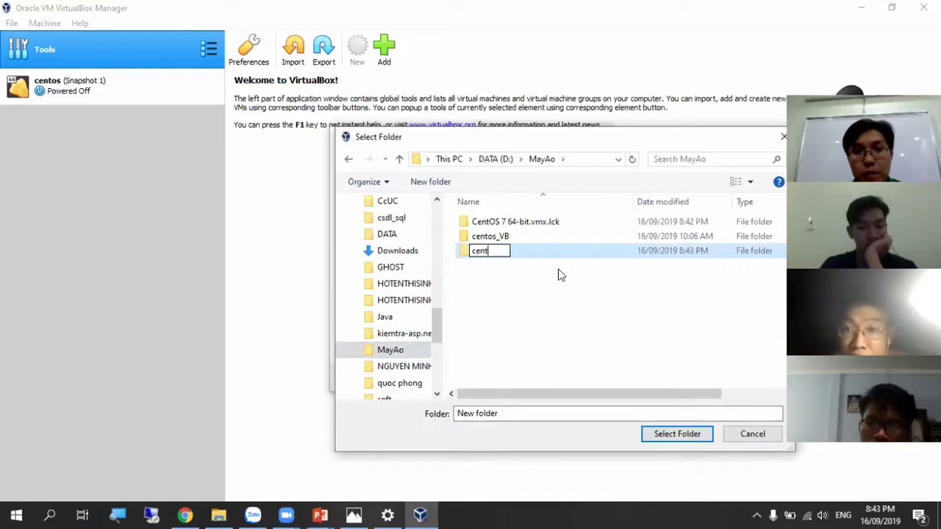
type("os7")
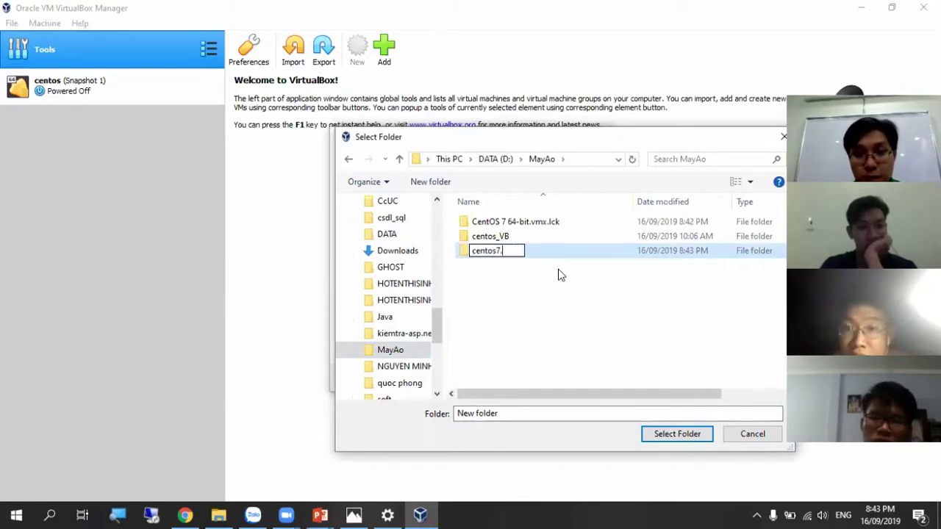
type(".vb")
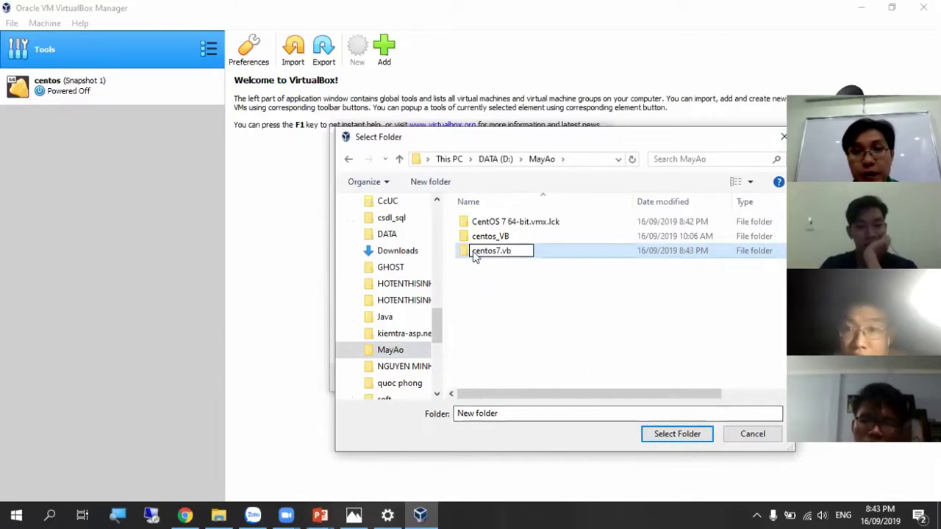
key("Return")
left_click(657, 438)
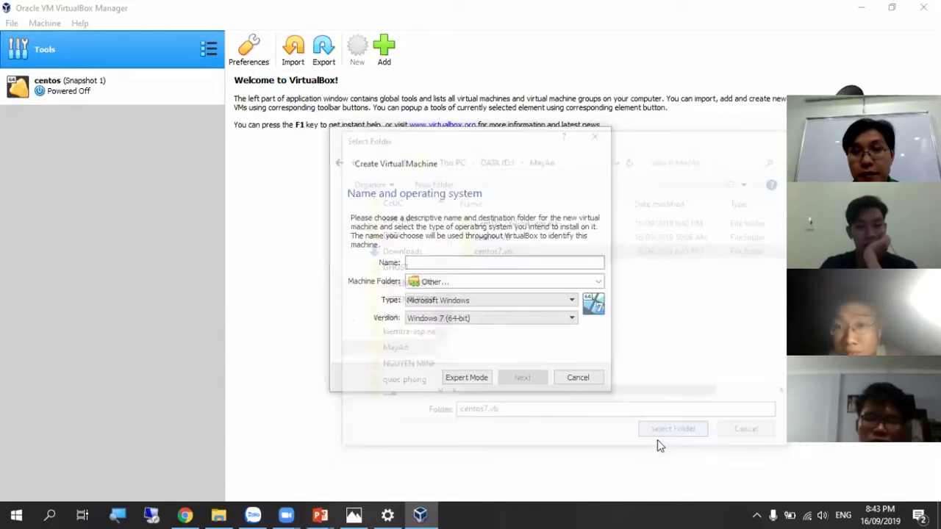
Step: Name the new virtual machine centos and set its operating system type to Linux
left_click(478, 262)
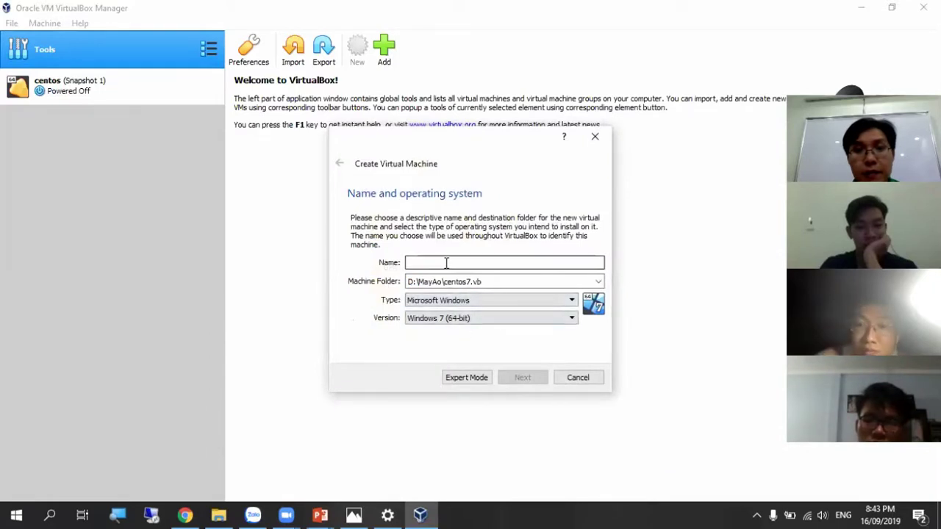
type("centos")
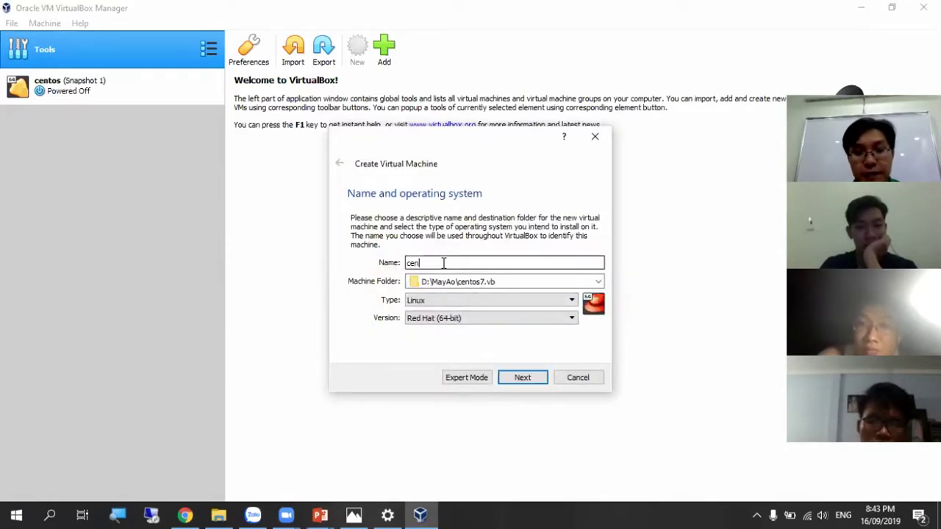
left_click(545, 301)
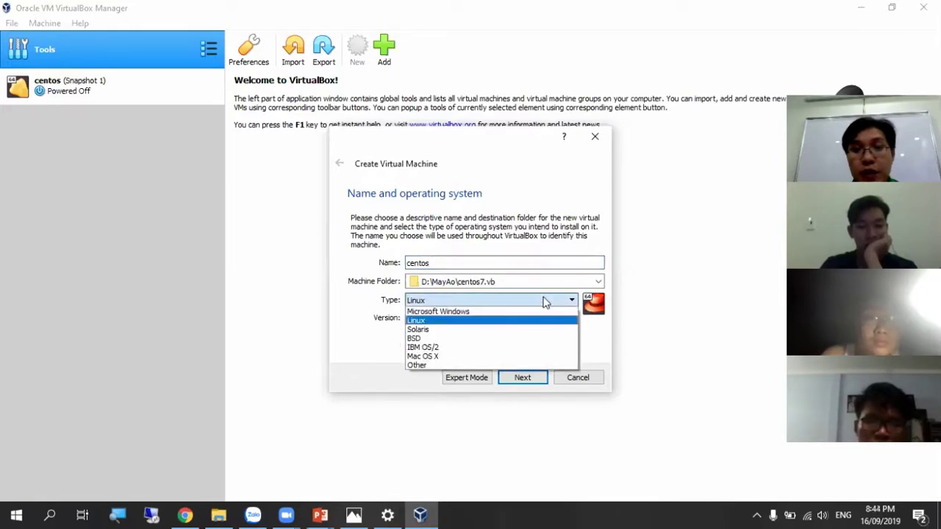
left_click(516, 325)
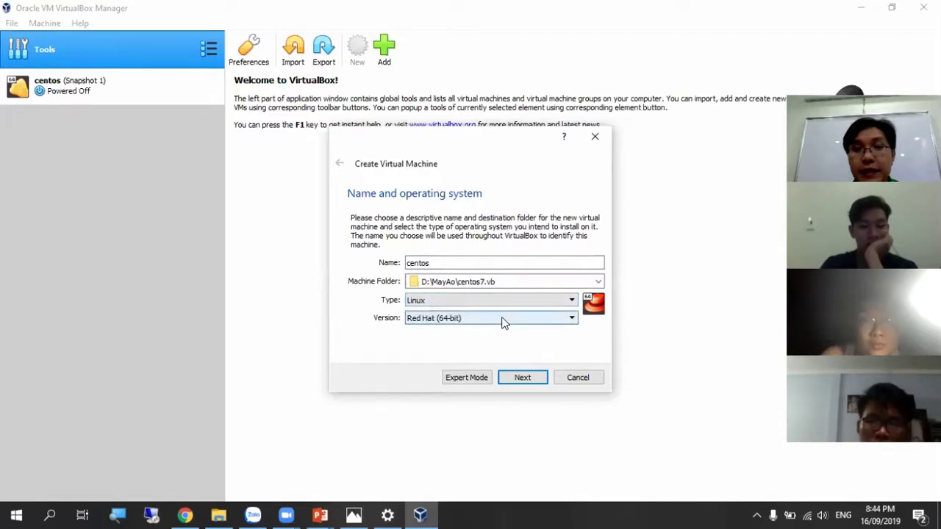
Step: Set the new machine's operating system version to Other Linux (64-bit)
left_click(504, 324)
scroll(570, 375, "up", 3)
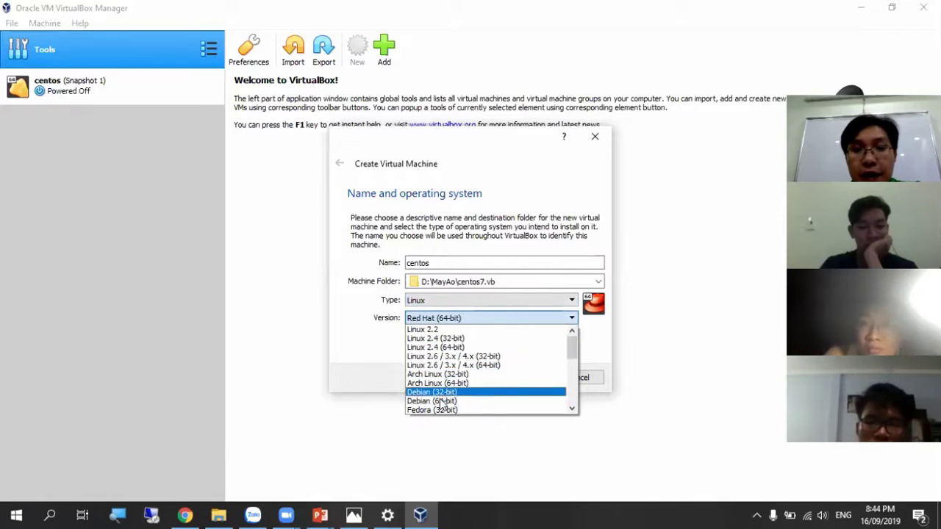
scroll(437, 400, "down", 1)
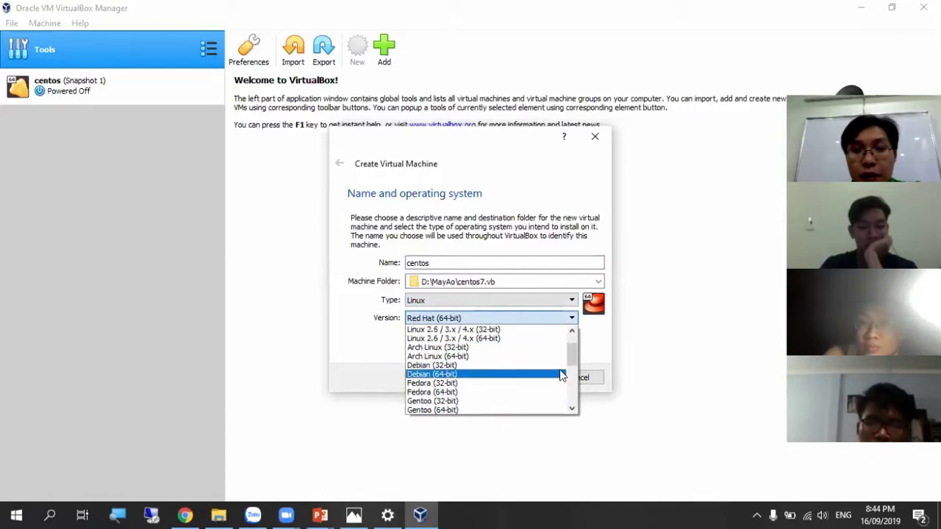
left_click_drag(568, 361, 569, 382)
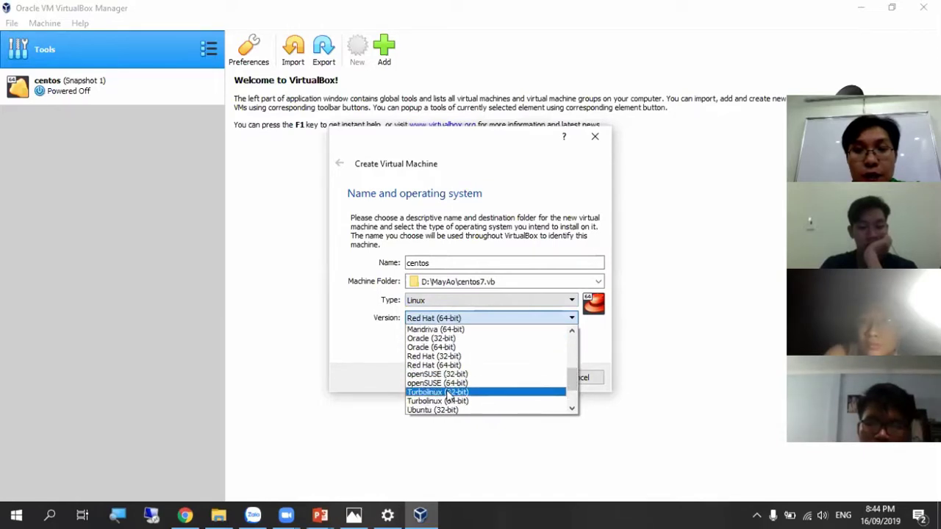
scroll(442, 409, "down", 2)
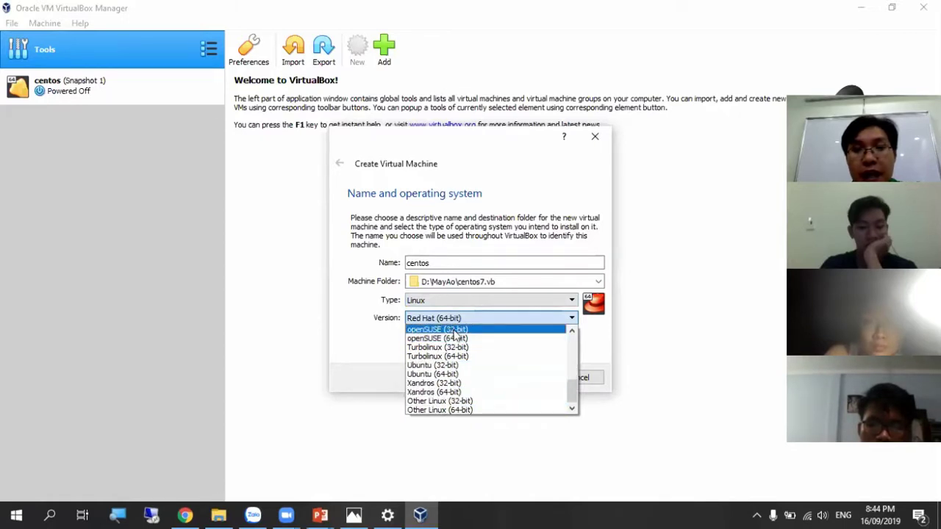
left_click(438, 410)
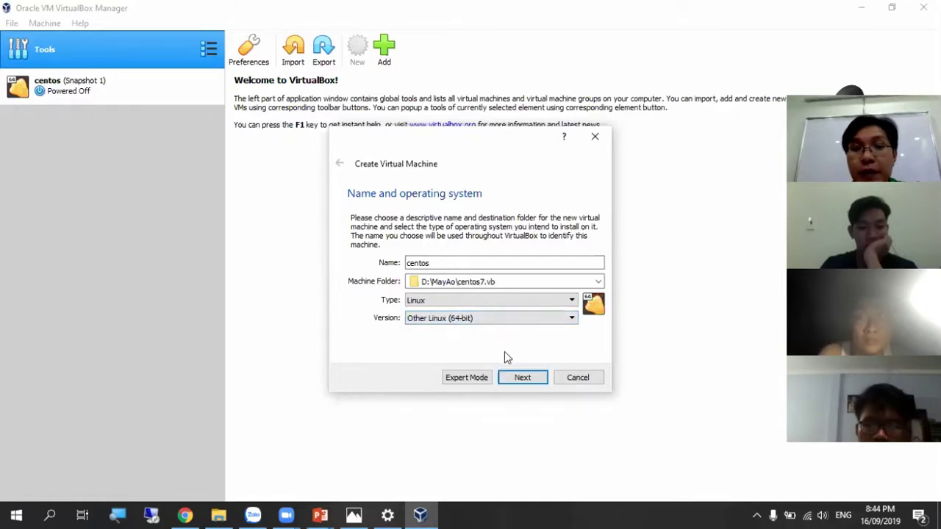
Step: Allocate 1024 MB of memory to the new virtual machine
left_click(518, 379)
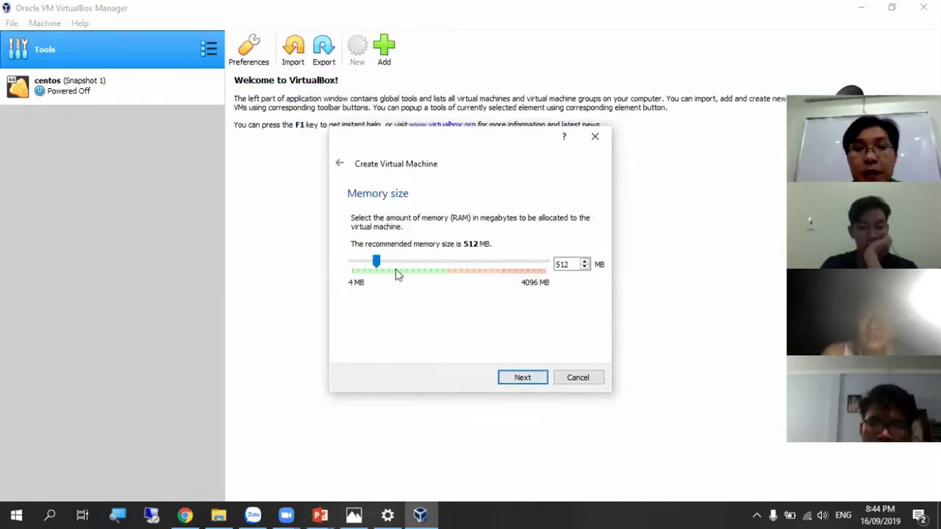
left_click_drag(376, 263, 407, 276)
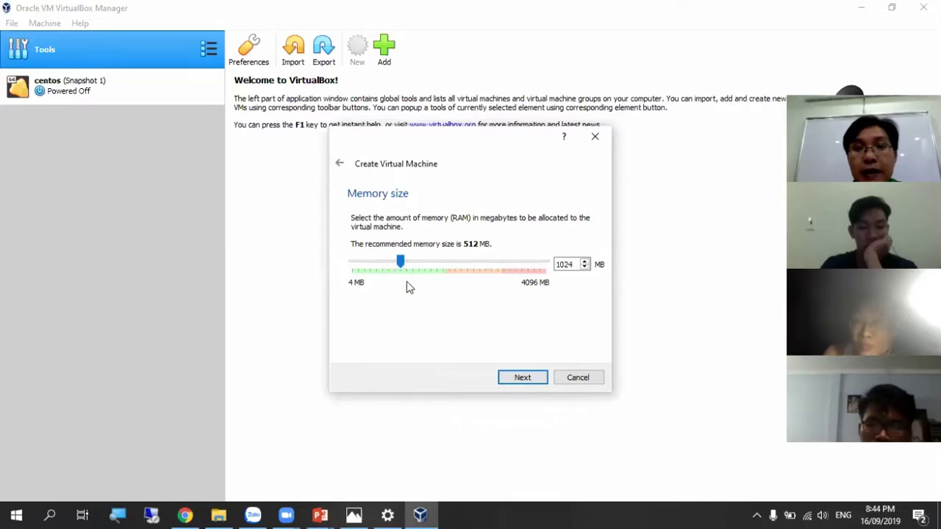
left_click(541, 379)
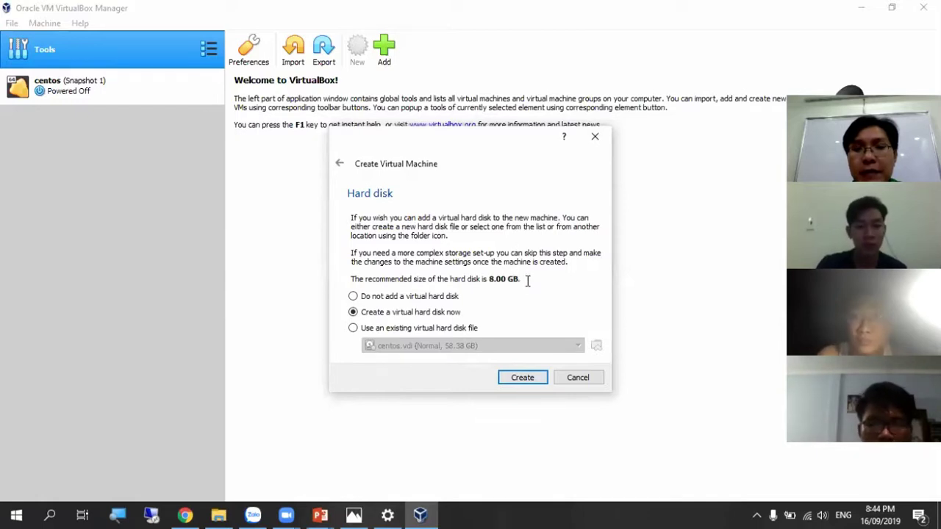
Step: Create a dynamically allocated VDI virtual hard disk of 40.95 GB for the new machine and finish creating it
left_click(539, 382)
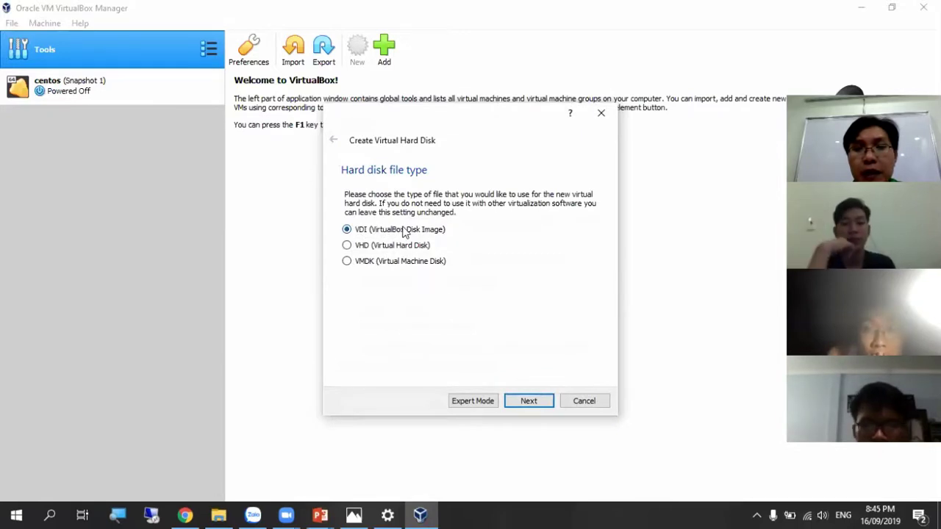
left_click(529, 400)
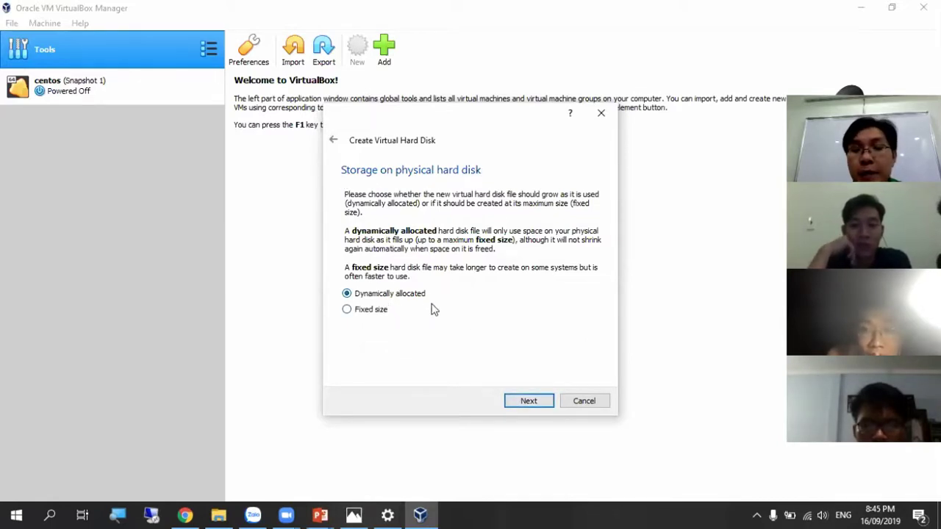
left_click(516, 402)
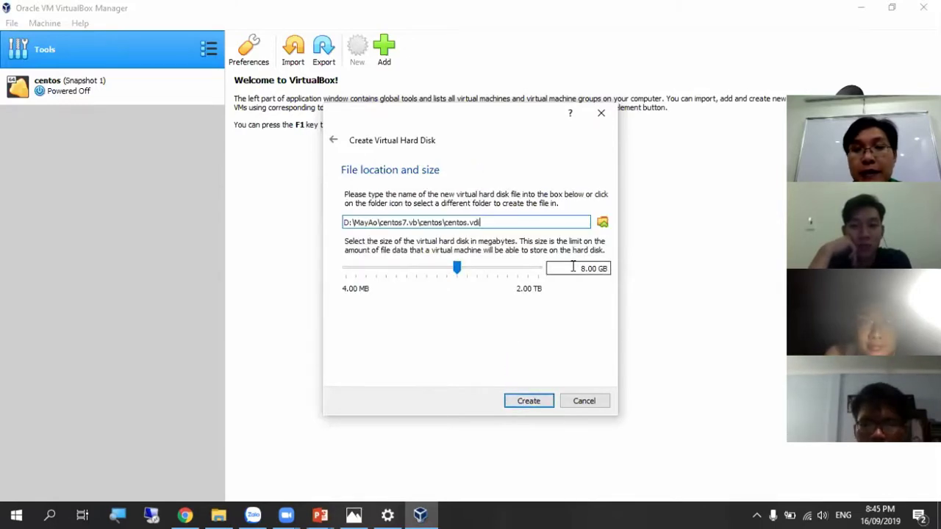
left_click_drag(457, 268, 485, 272)
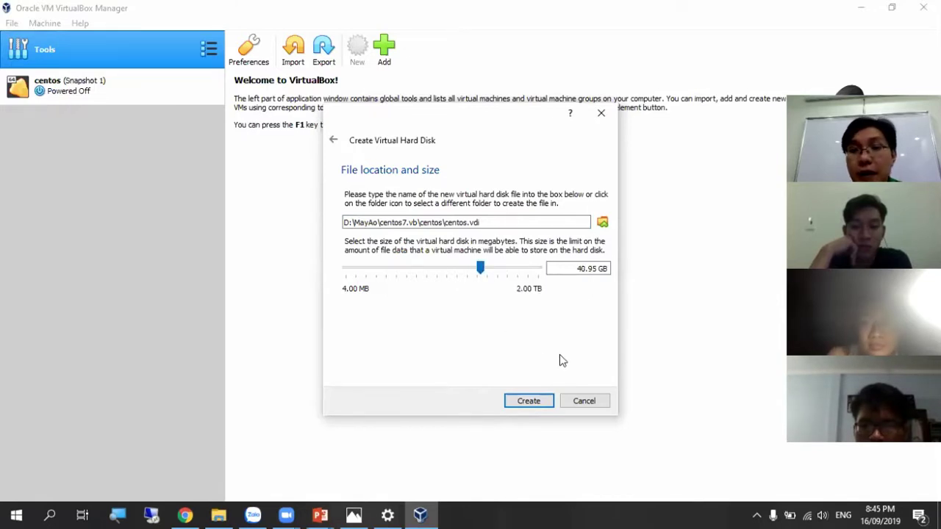
left_click(546, 401)
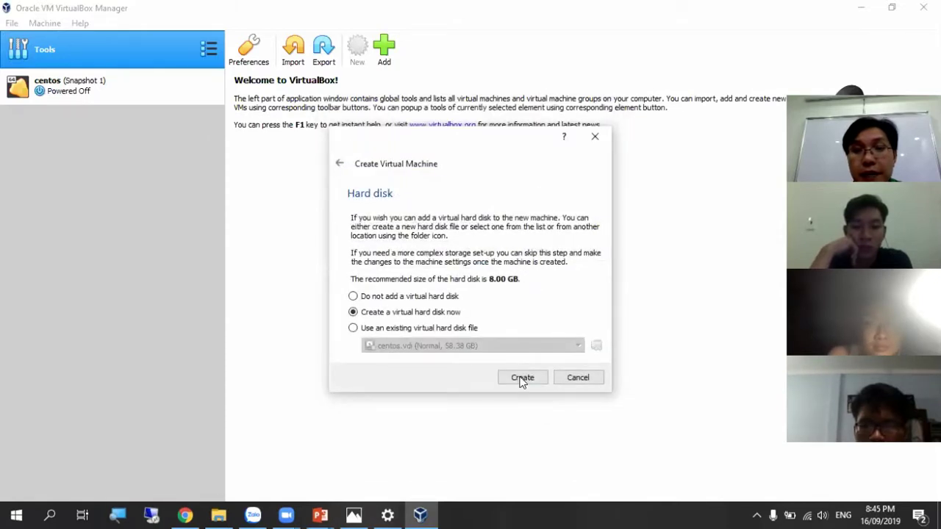
left_click(521, 377)
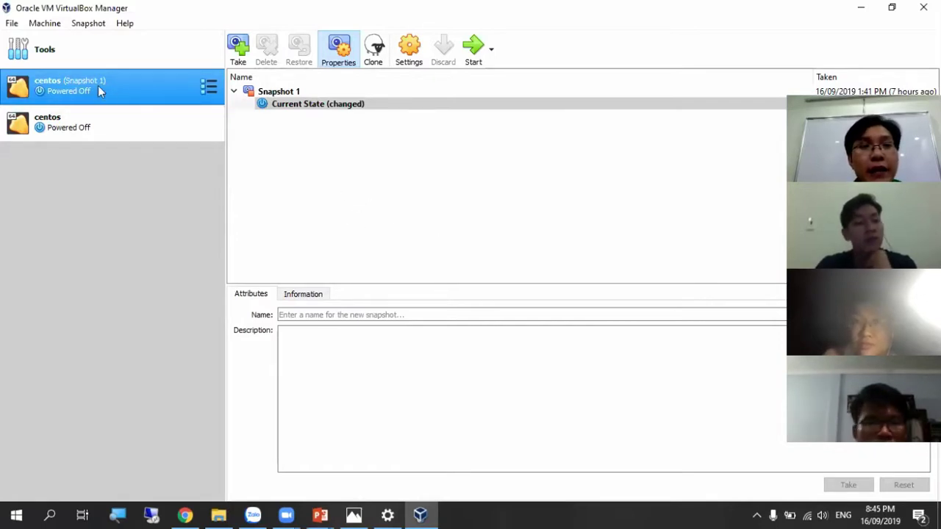
Step: In the storage settings of the centos (Snapshot 1) machine, load CentOS-7-x86_64-Minimal-1810.iso from Downloads into the empty optical drive
left_click(411, 62)
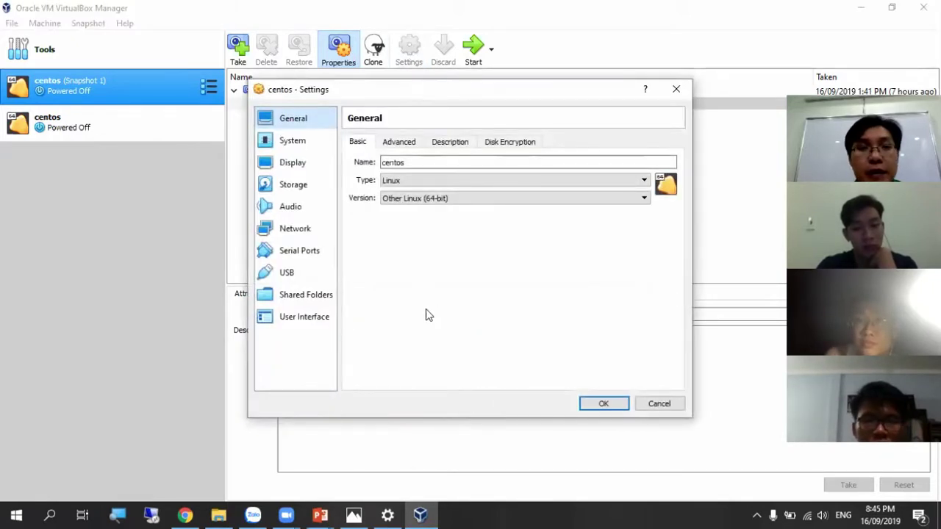
left_click(288, 190)
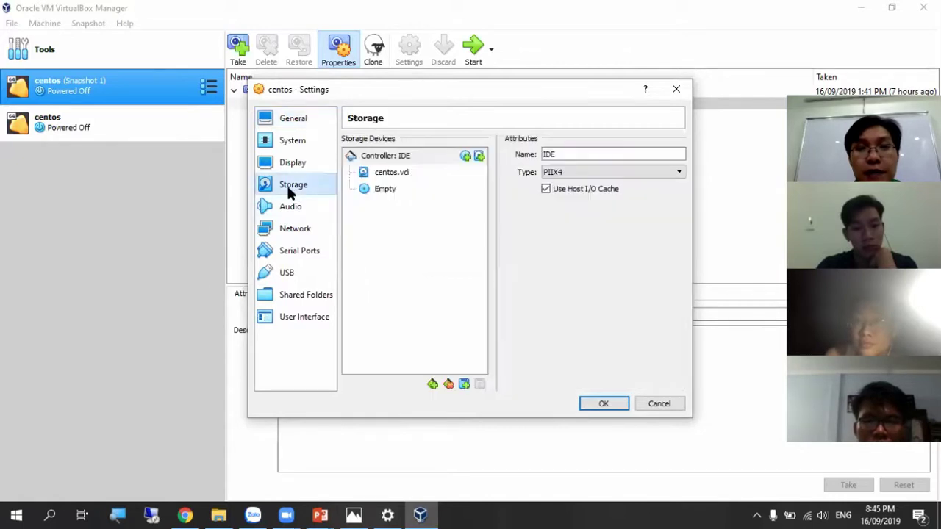
left_click(383, 192)
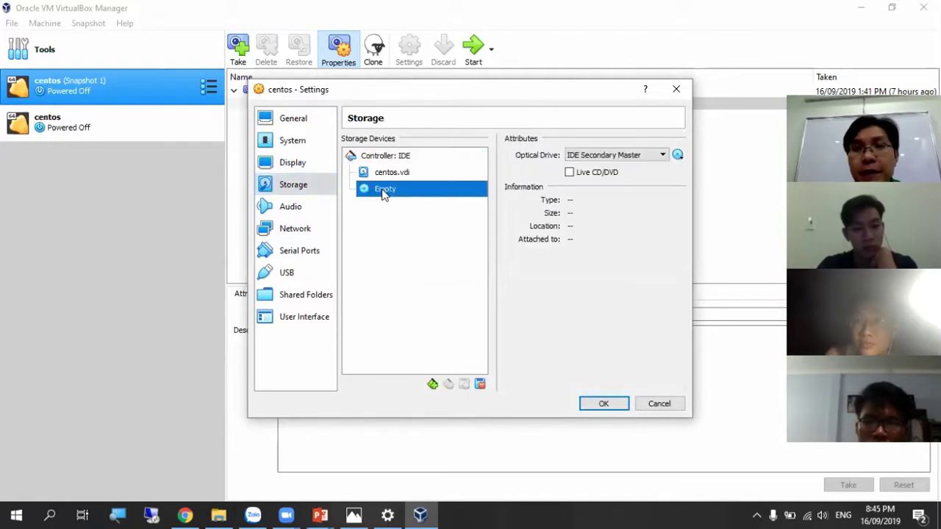
left_click(677, 155)
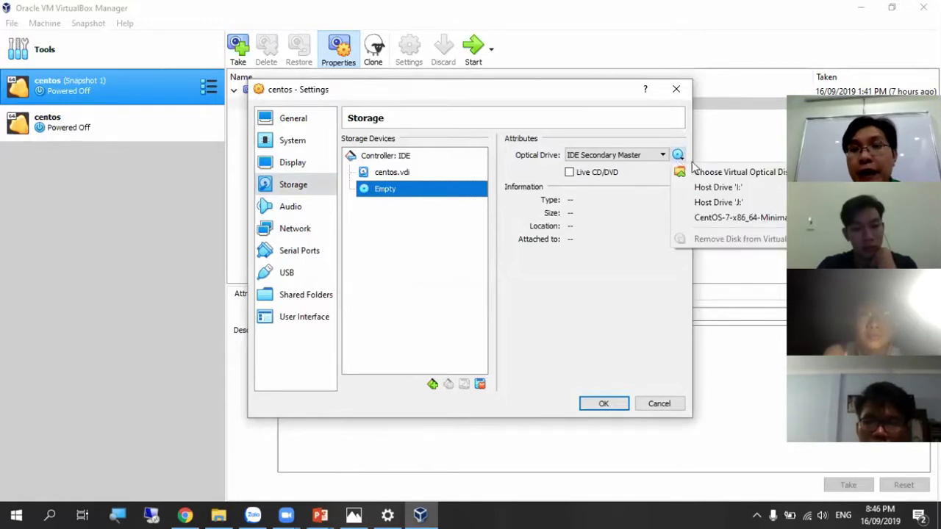
left_click(698, 174)
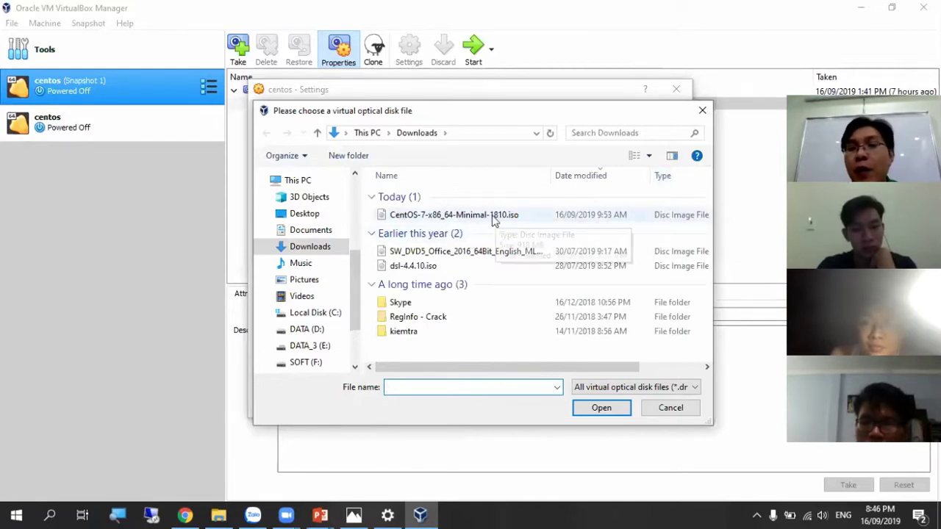
left_click(420, 217)
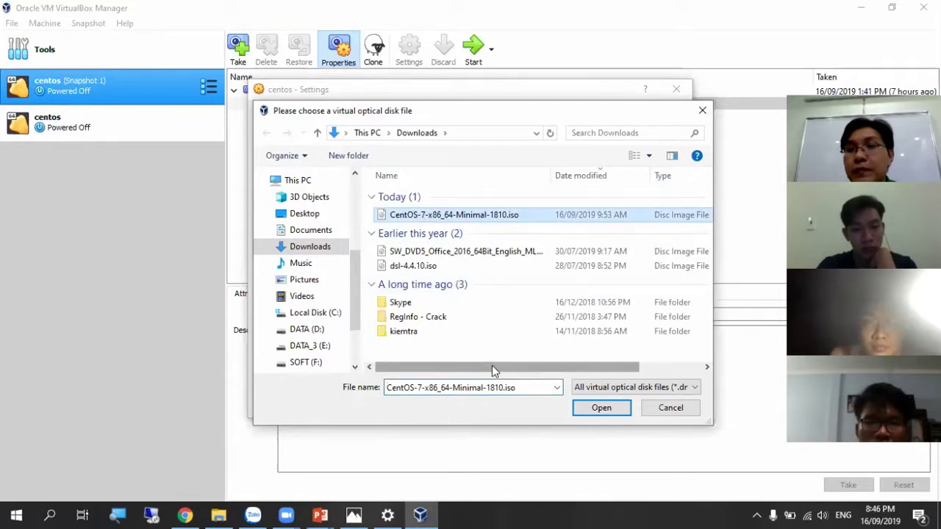
left_click(596, 410)
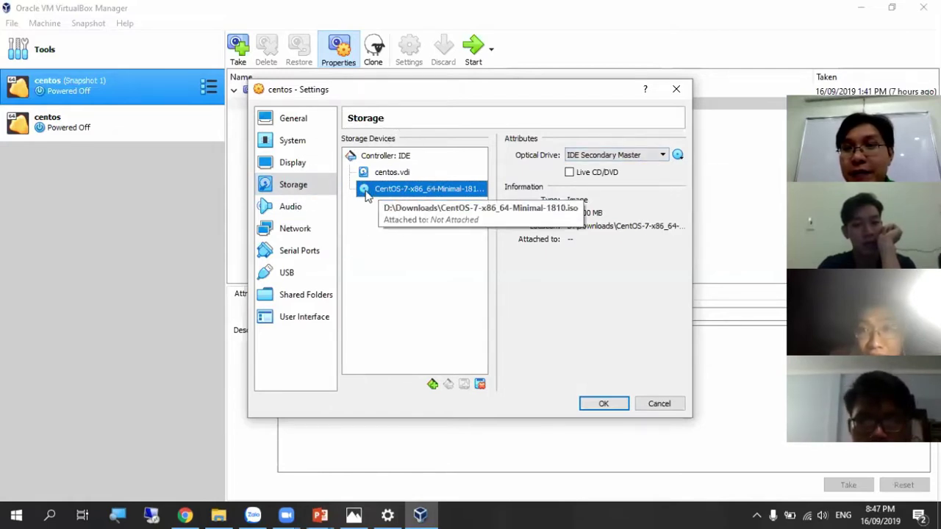
Step: Choose CentOS-7-x86_64-Minimal-1810.iso from the Downloads folder again as the disk image of the IDE Secondary Master optical drive
key("ctrl")
key("ctrl")
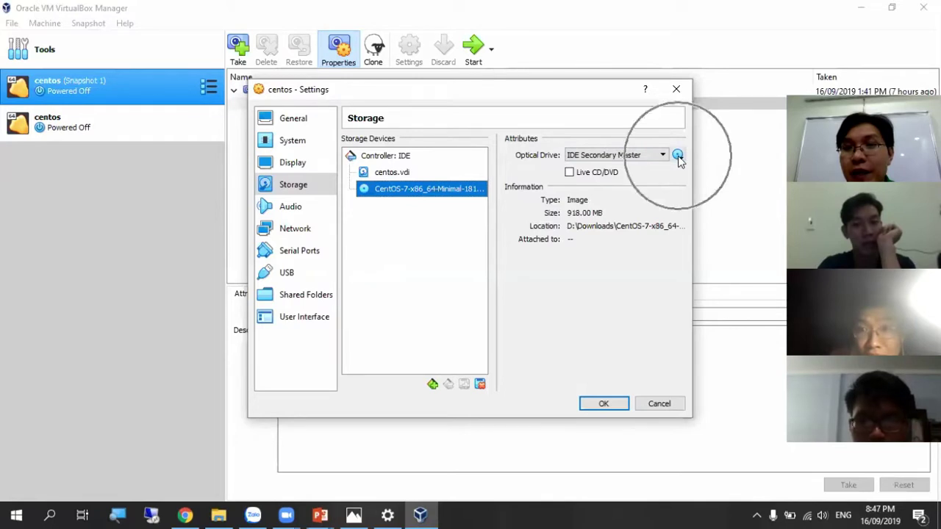
left_click(677, 155)
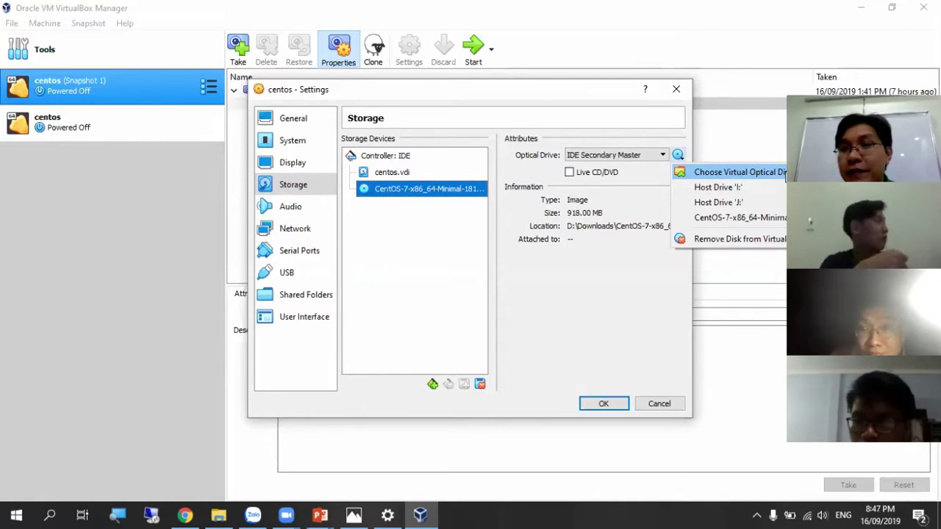
left_click(783, 174)
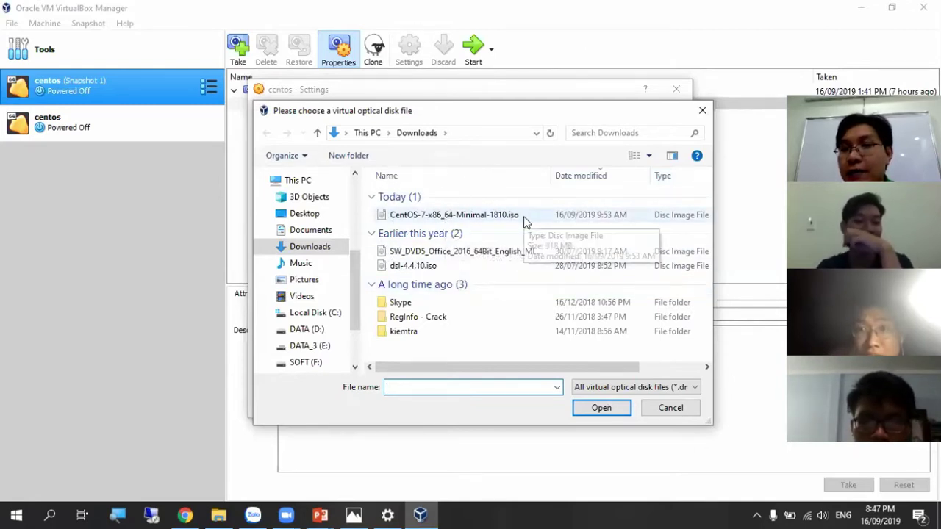
left_click(325, 249)
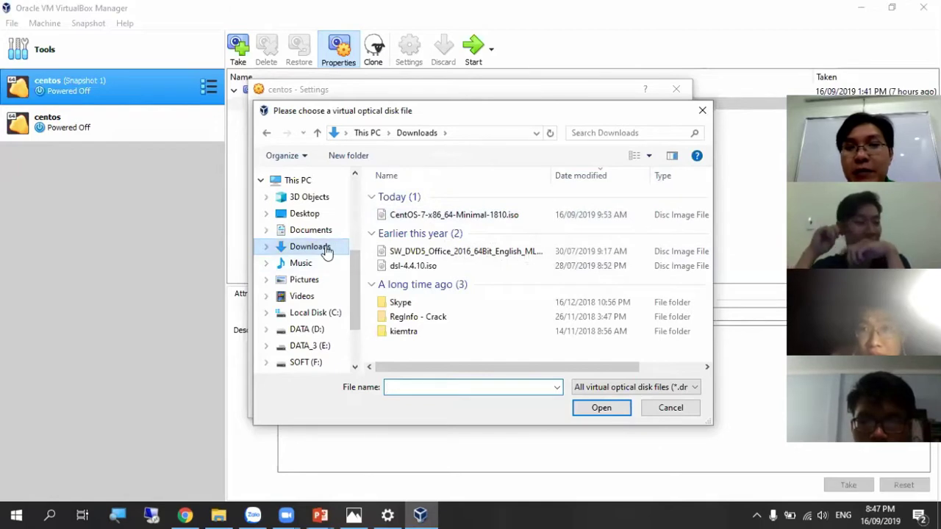
left_click(443, 214)
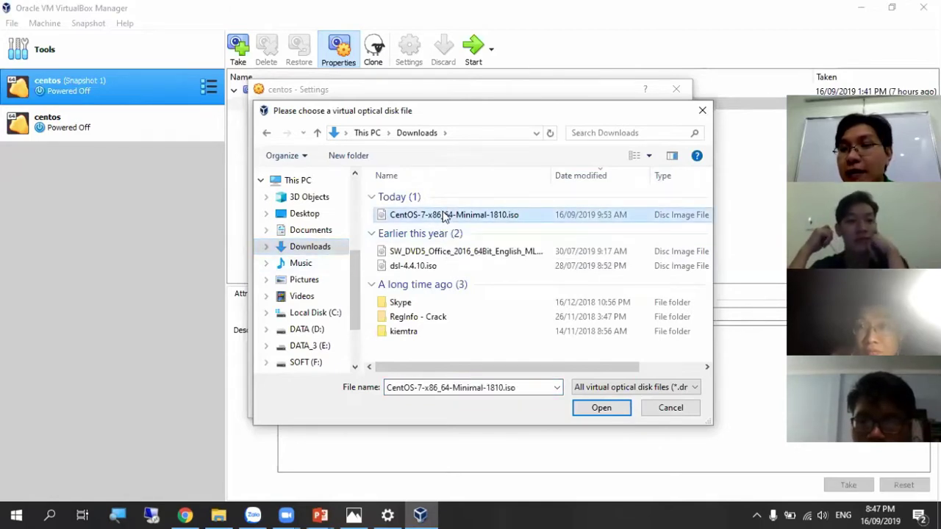
left_click(613, 410)
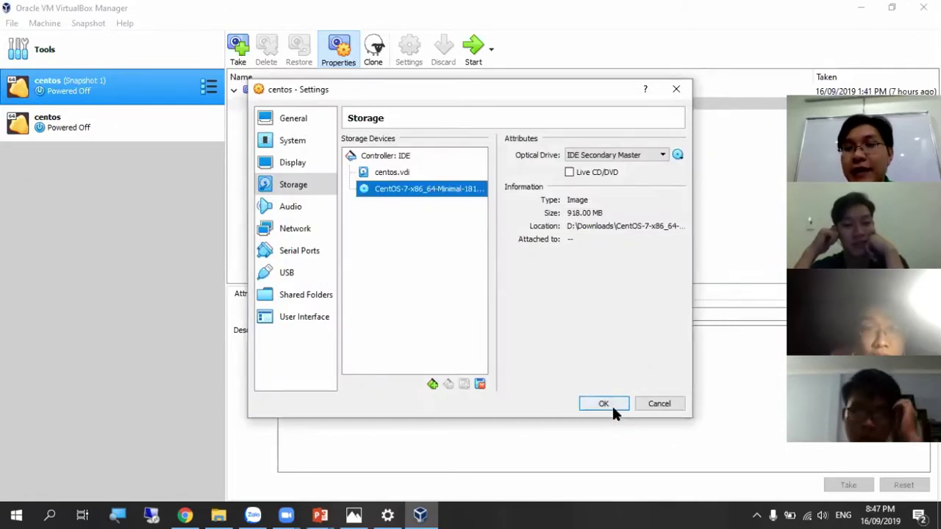